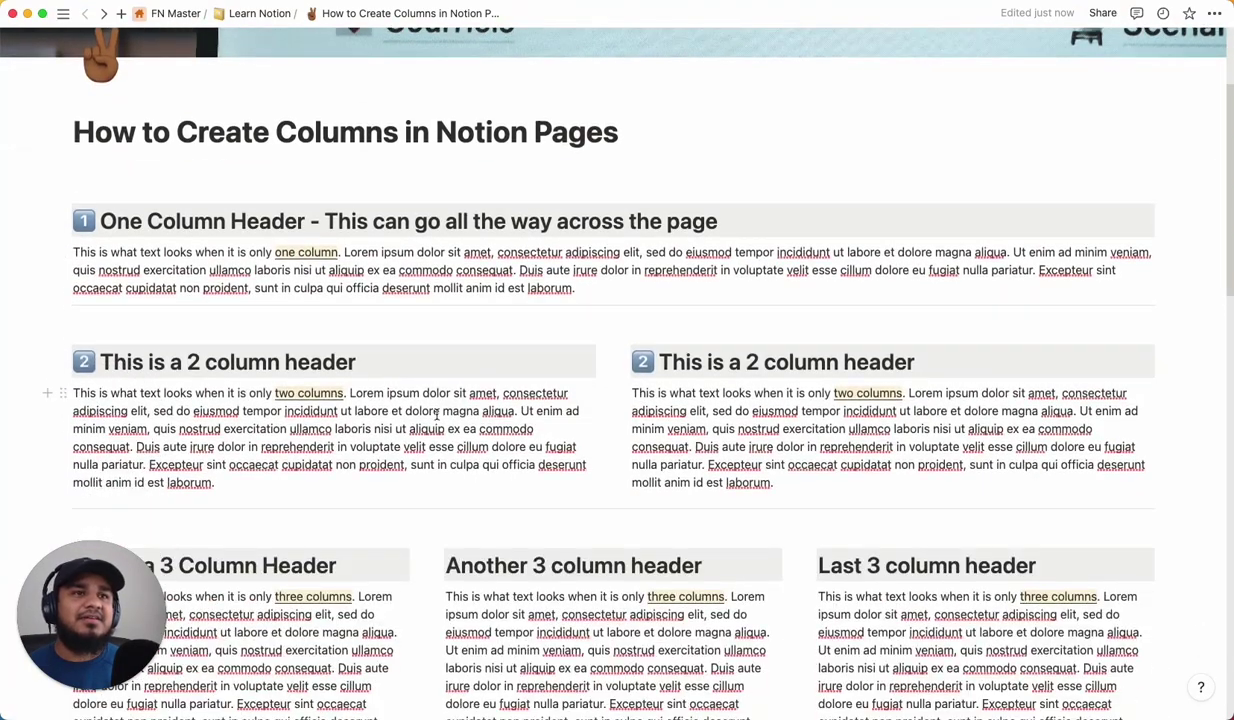
Scroll through the 1- to 5-column examples down to the empty line below the button row
scroll(437, 416, down, 7)
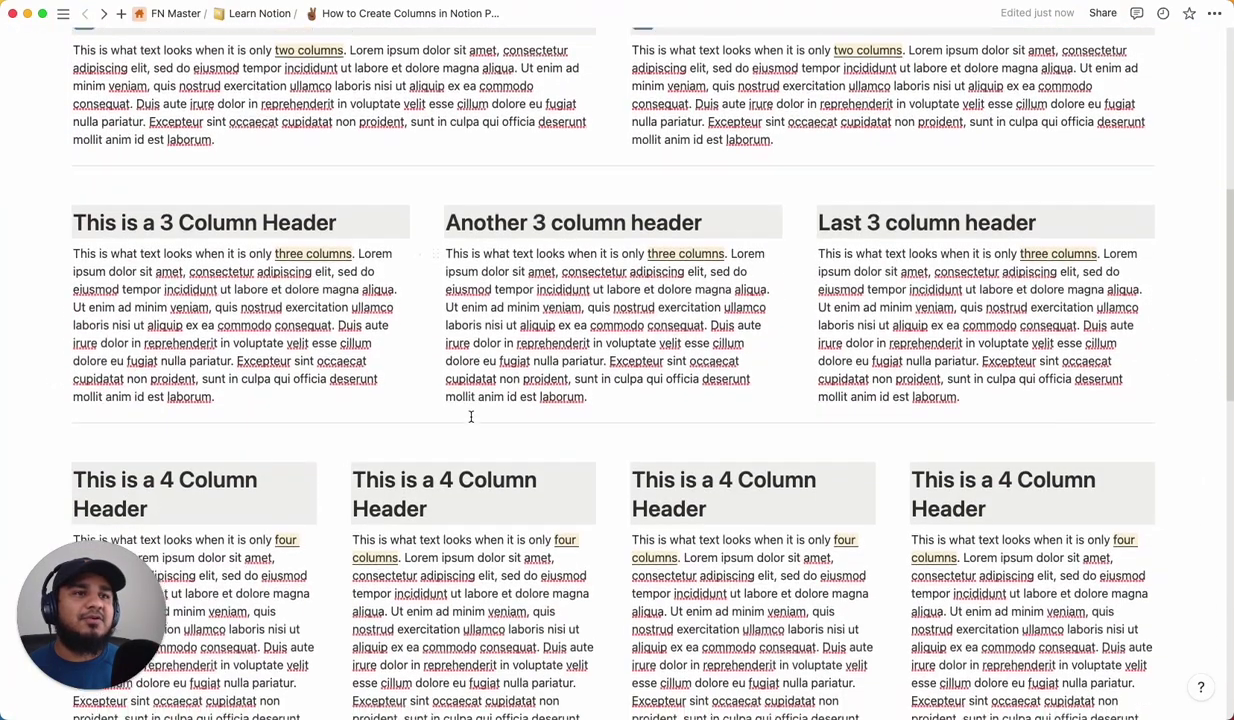
scroll(471, 416, down, 12)
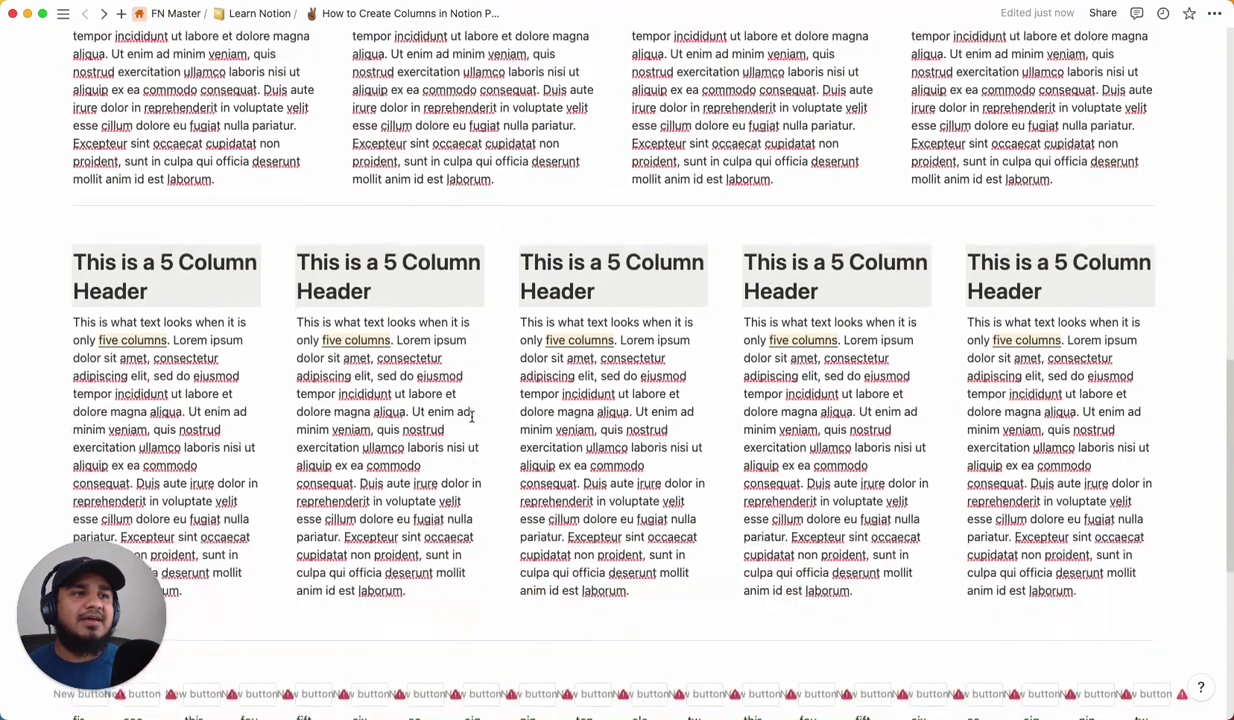
scroll(471, 416, down, 6)
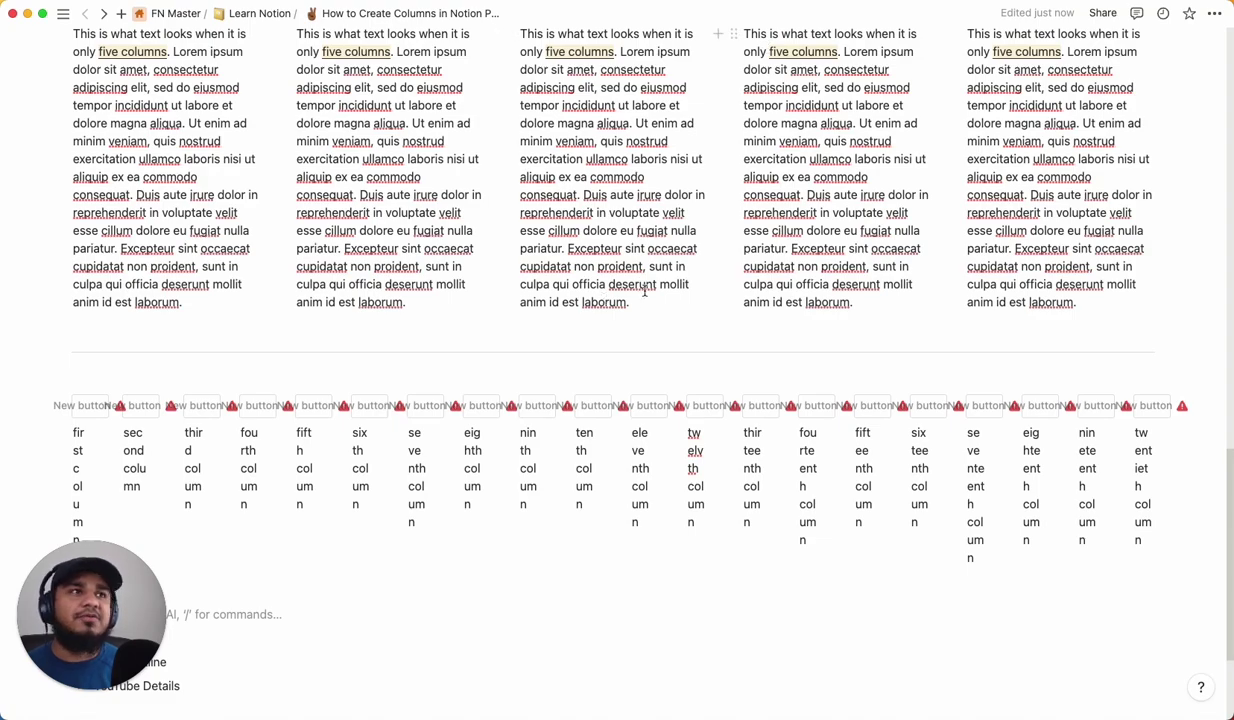
scroll(622, 290, up, 5)
scroll(563, 287, up, 3)
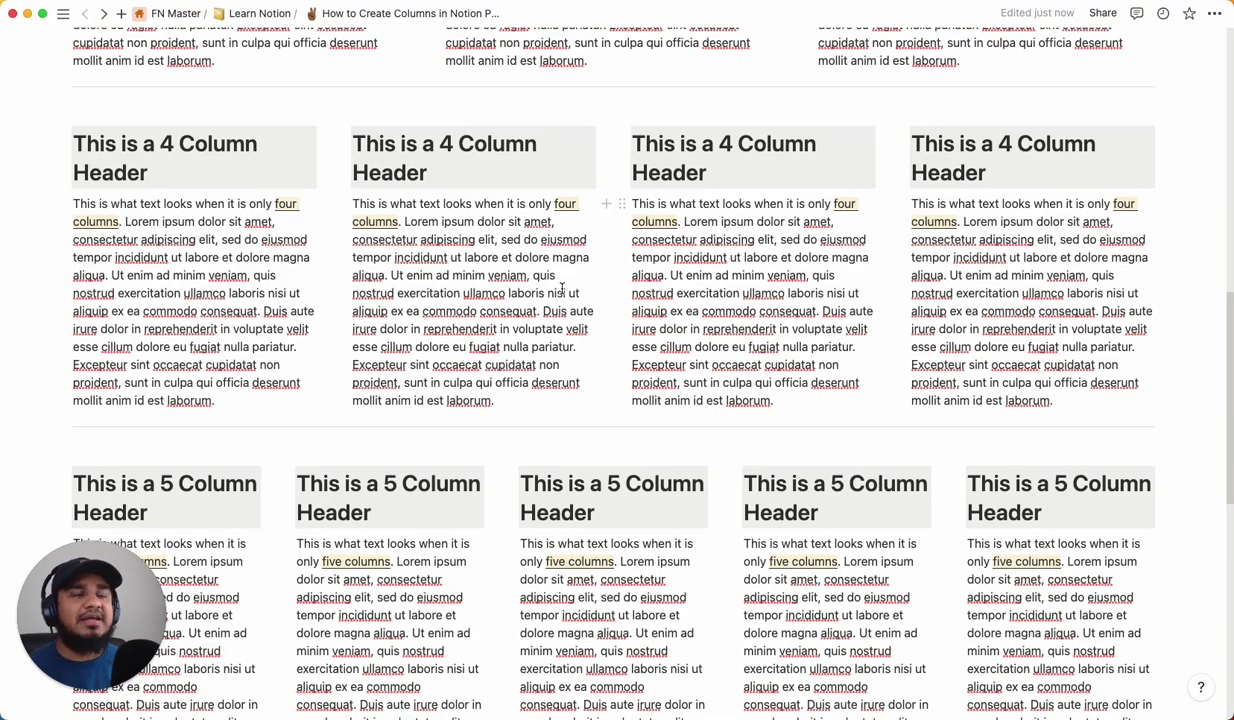
scroll(558, 291, up, 8)
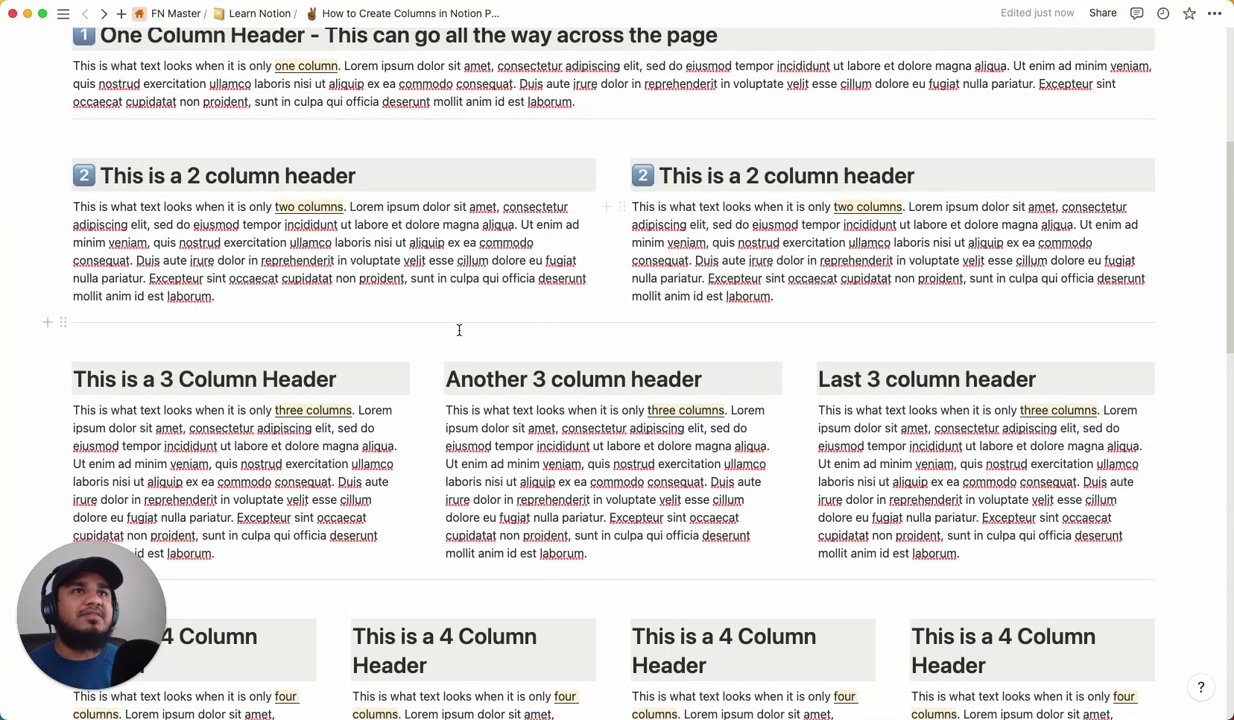
scroll(460, 325, down, 6)
scroll(465, 321, down, 5)
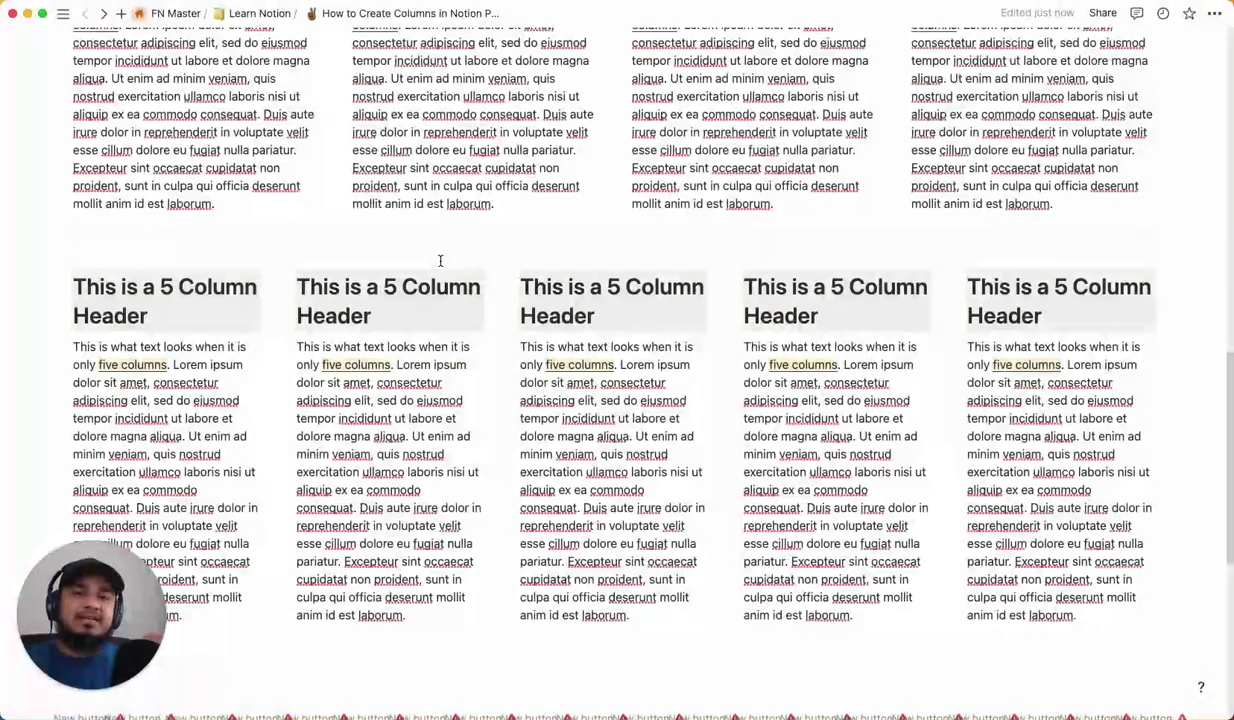
scroll(386, 432, up, 3)
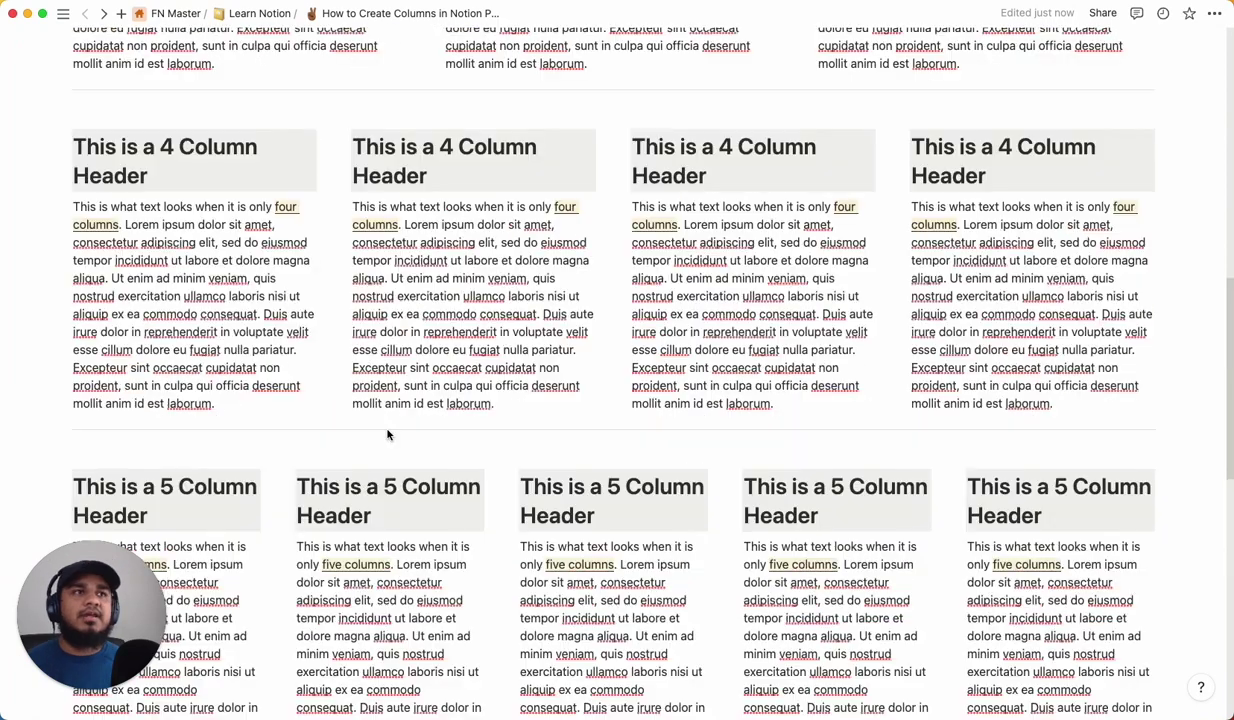
scroll(388, 434, down, 6)
scroll(388, 432, down, 3)
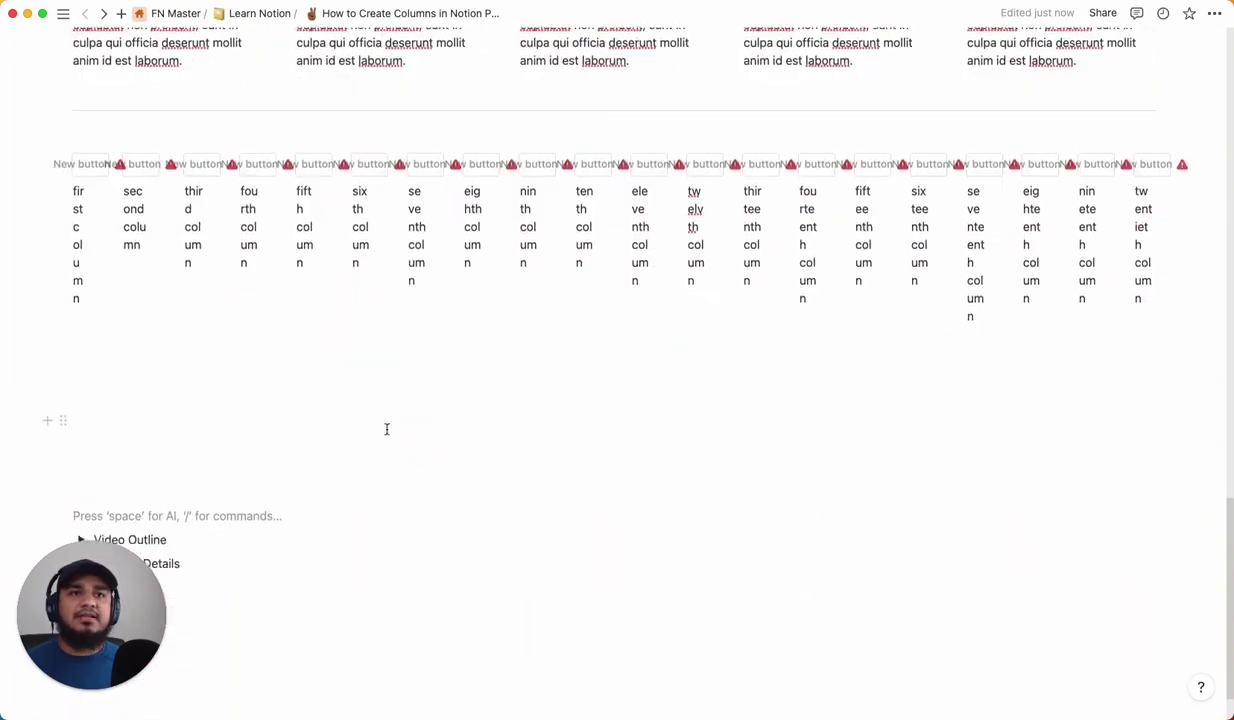
Insert an empty 3 columns block below the button row using the /3 col slash command
click(157, 402)
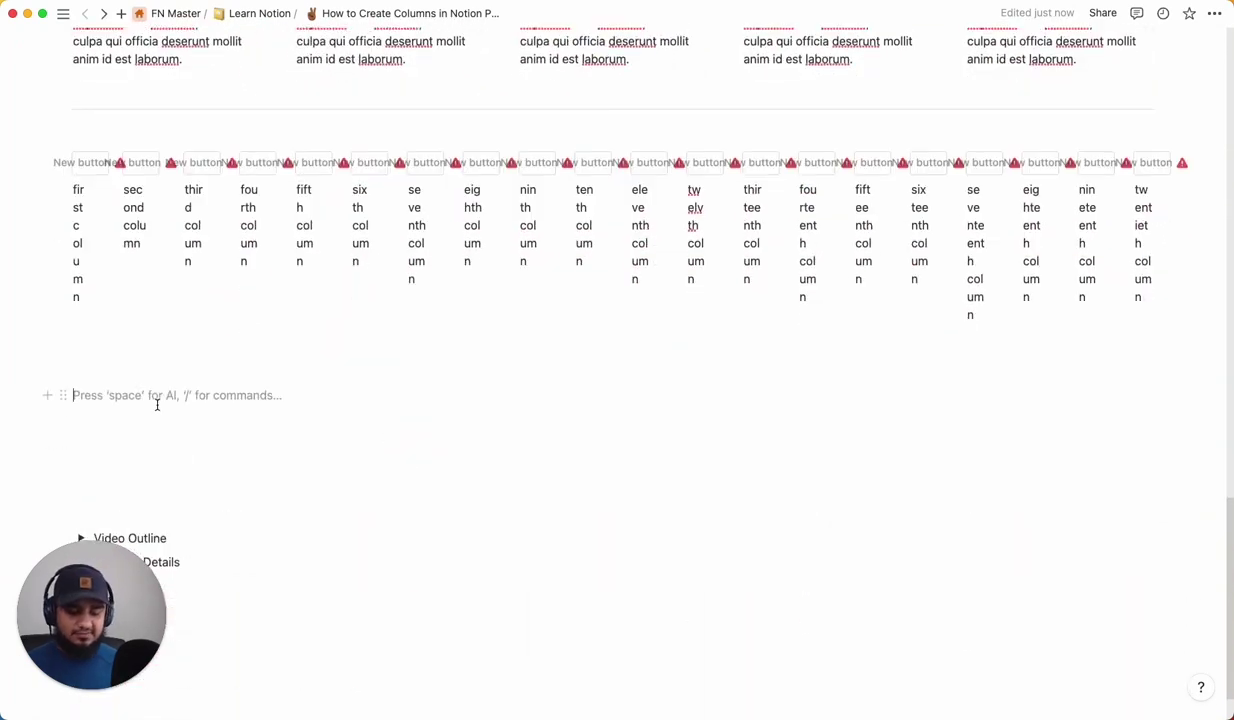
text(/)
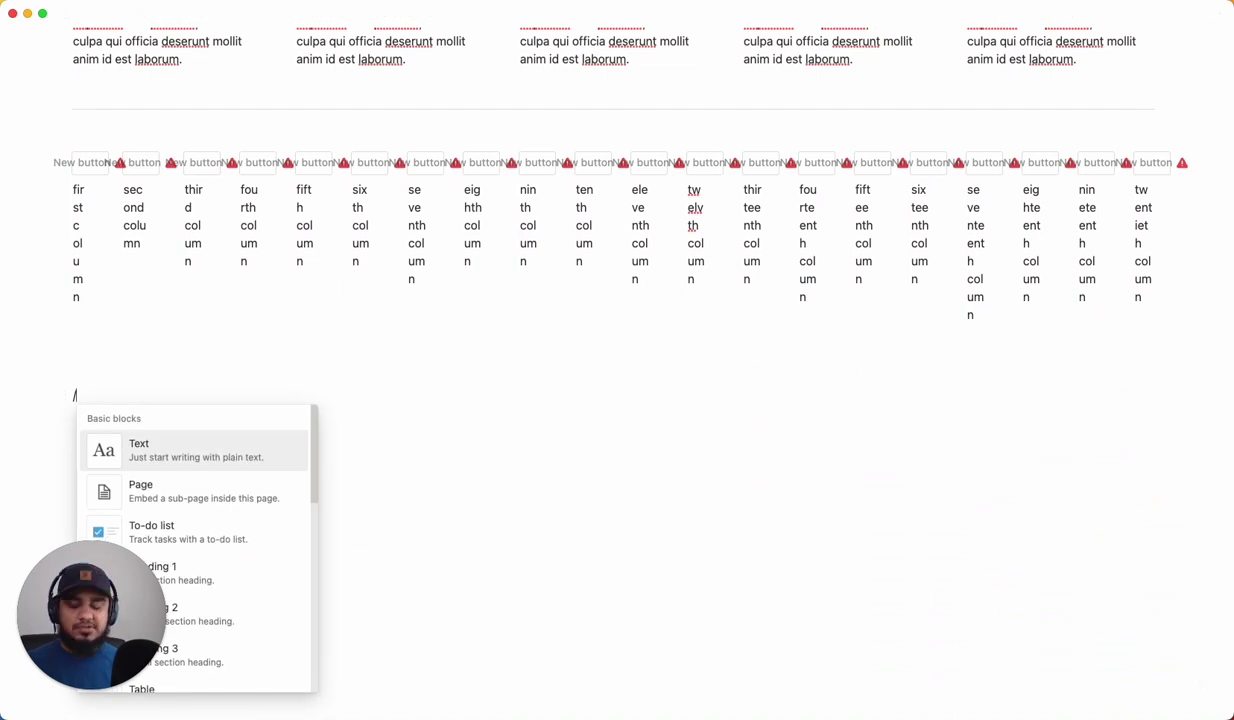
text(3)
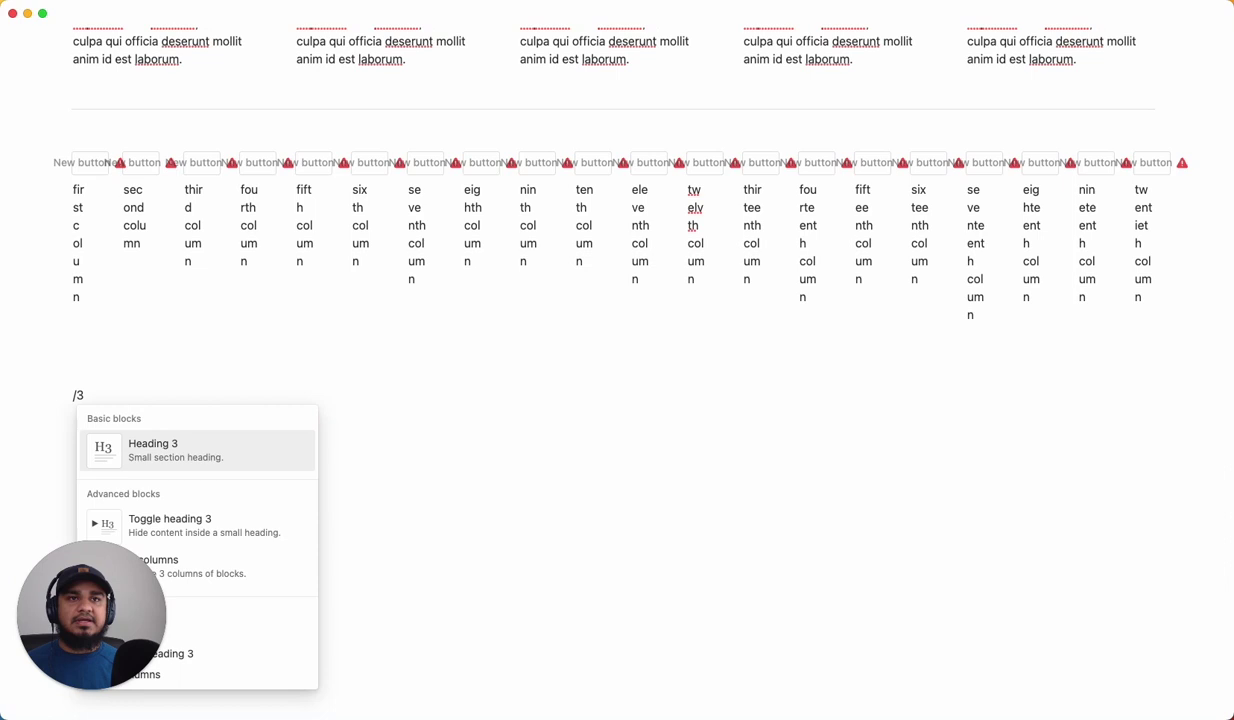
key(BackSpace)
text(5)
key(BackSpace)
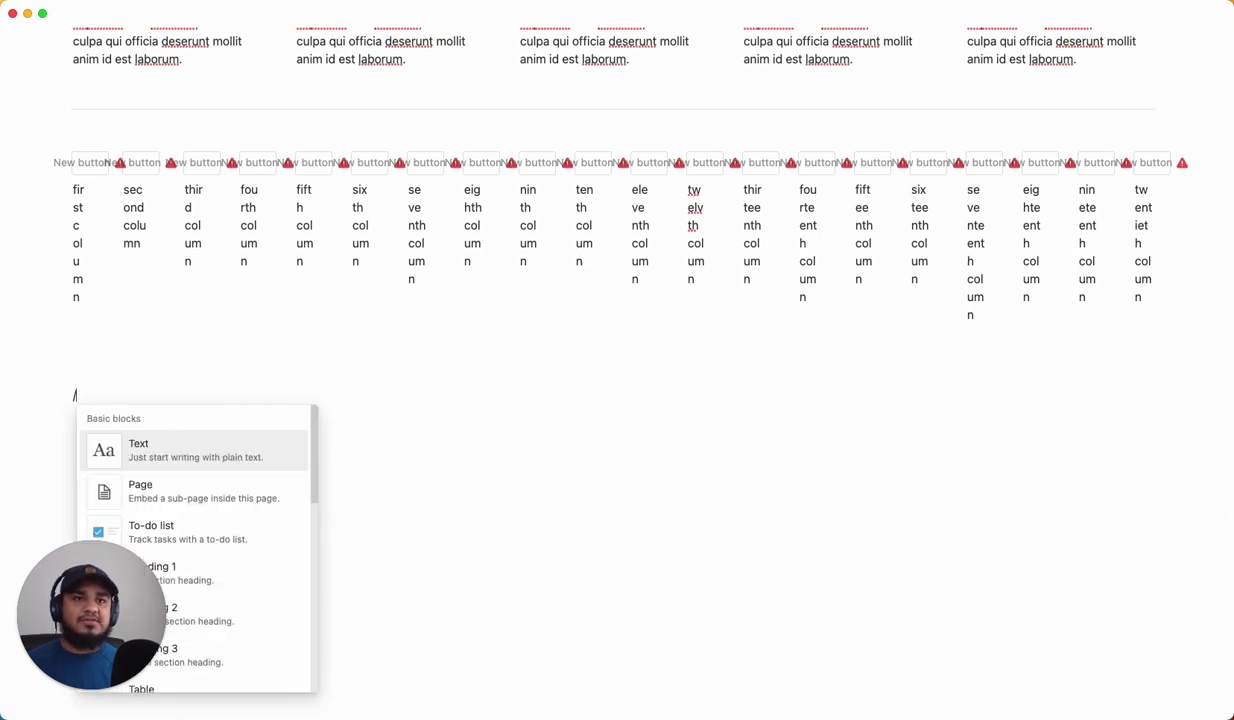
text(6)
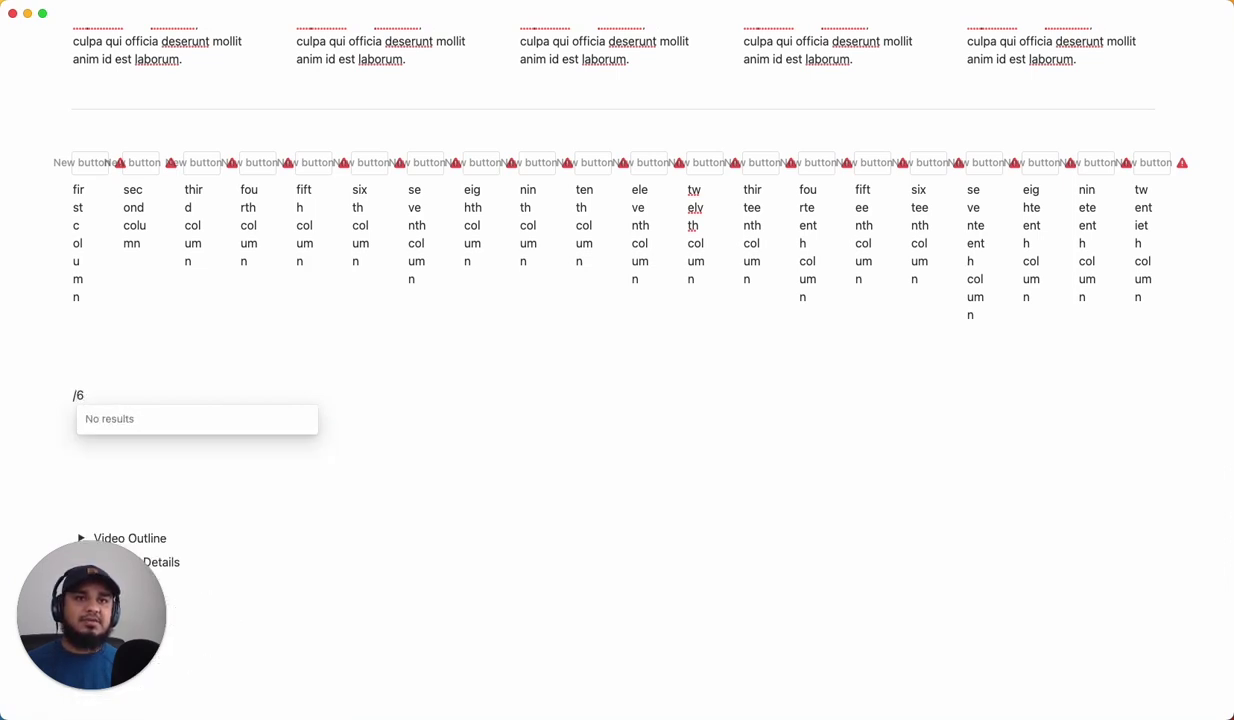
key(BackSpace)
text(5)
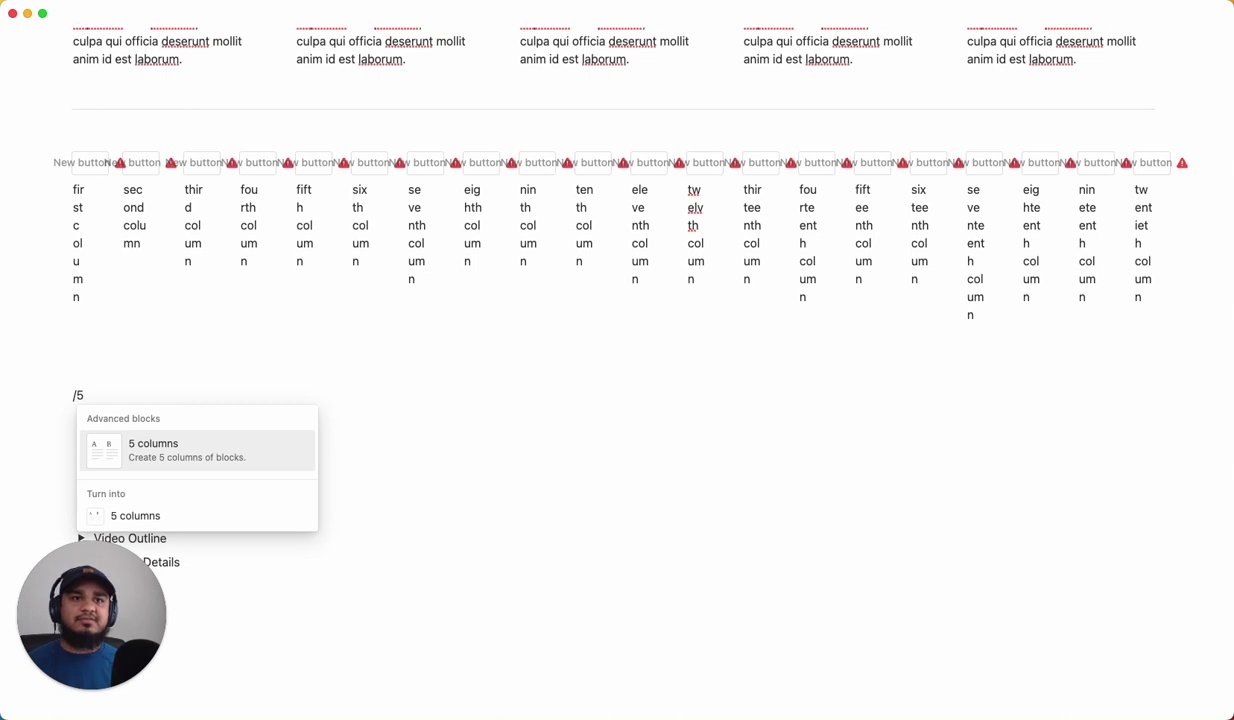
key(BackSpace)
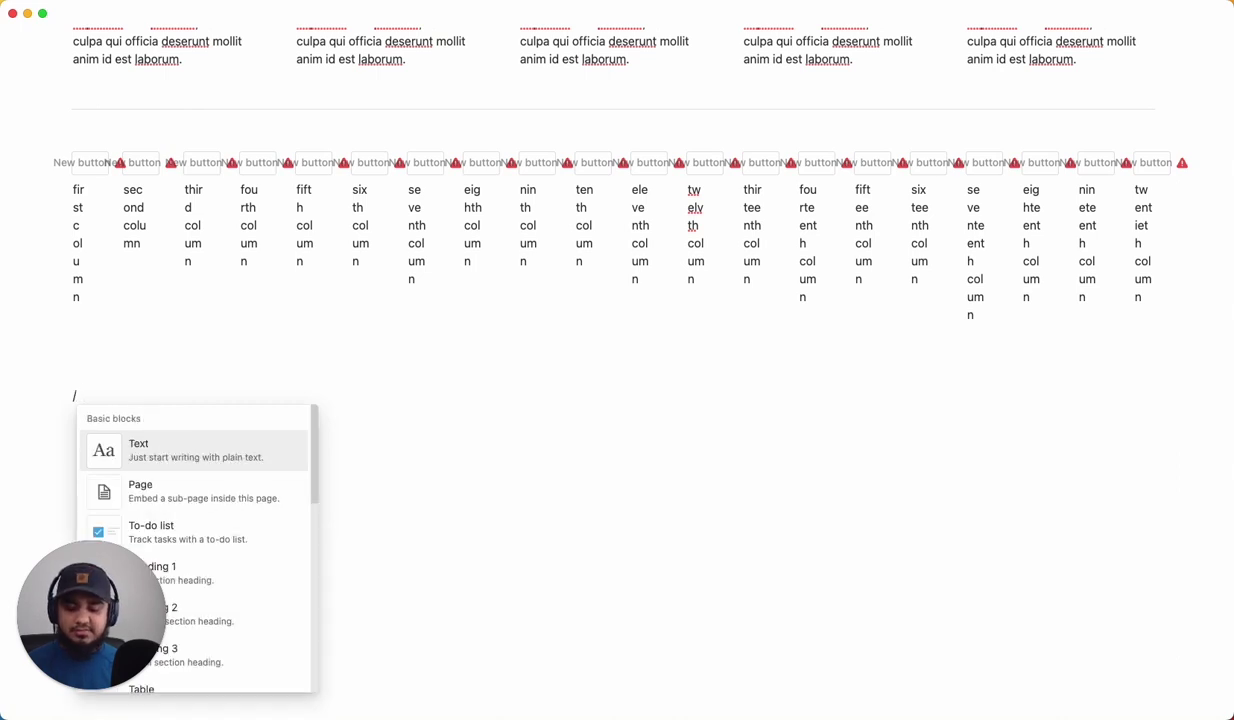
text(3)
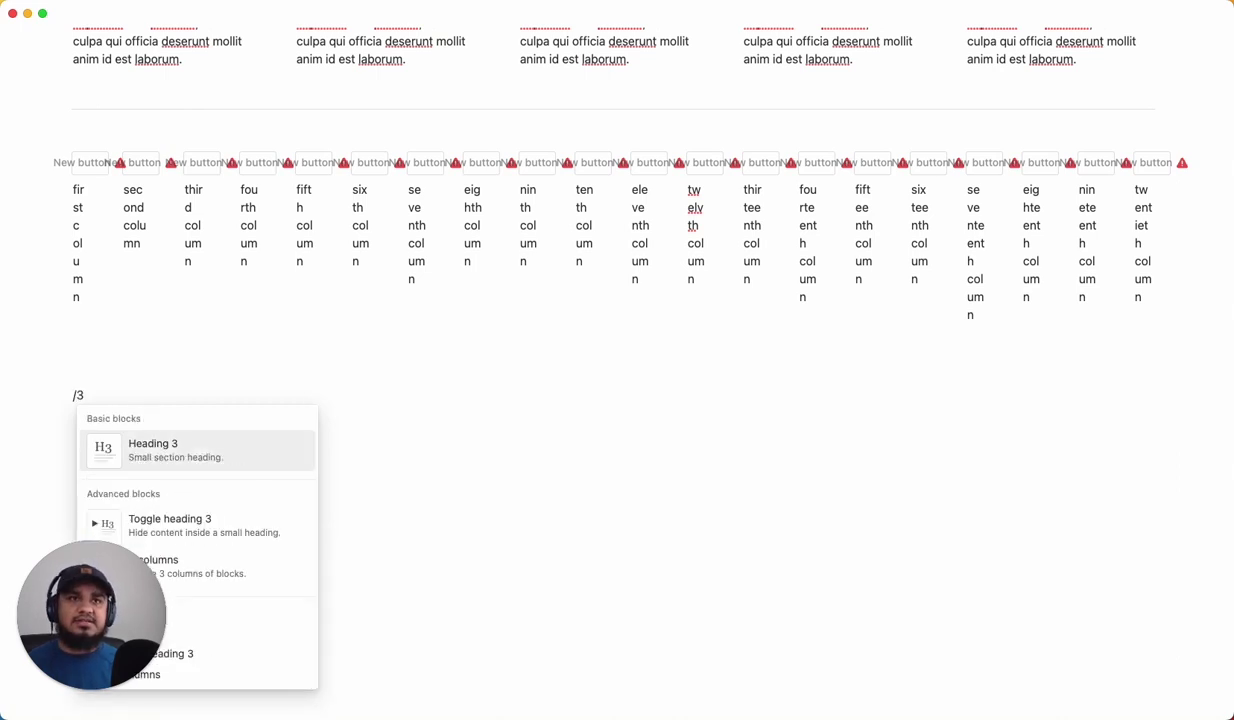
text( col)
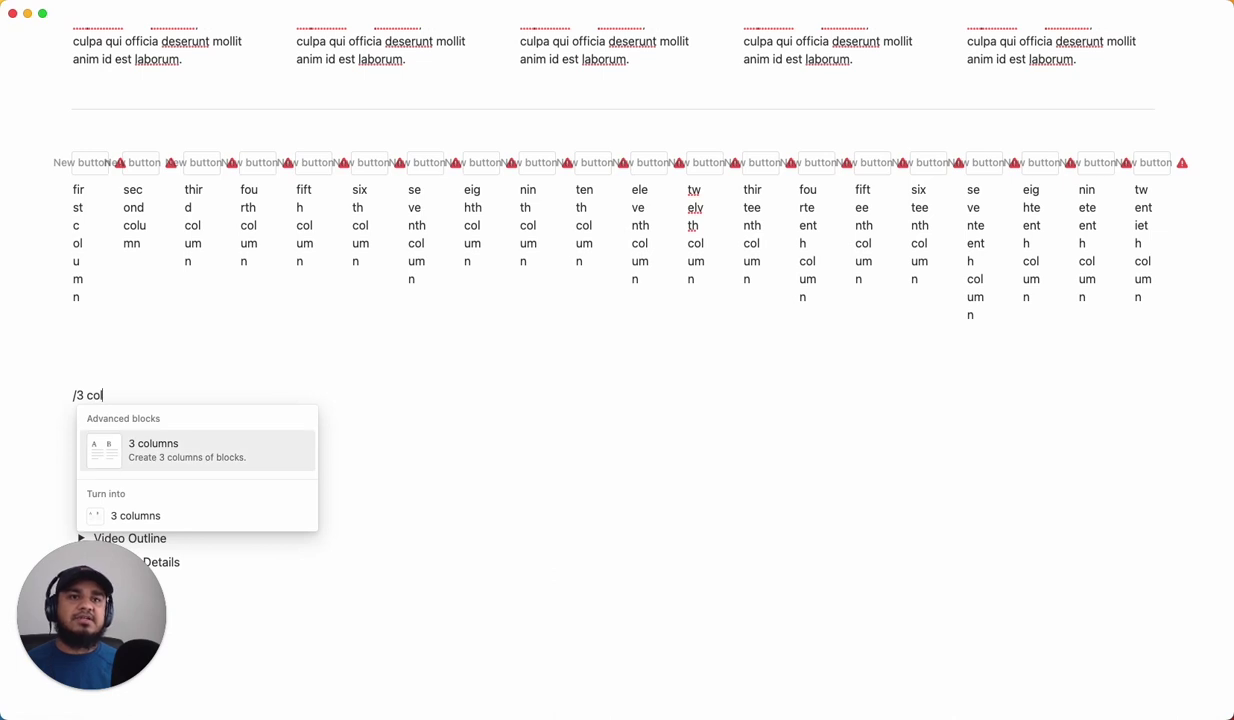
key(Return)
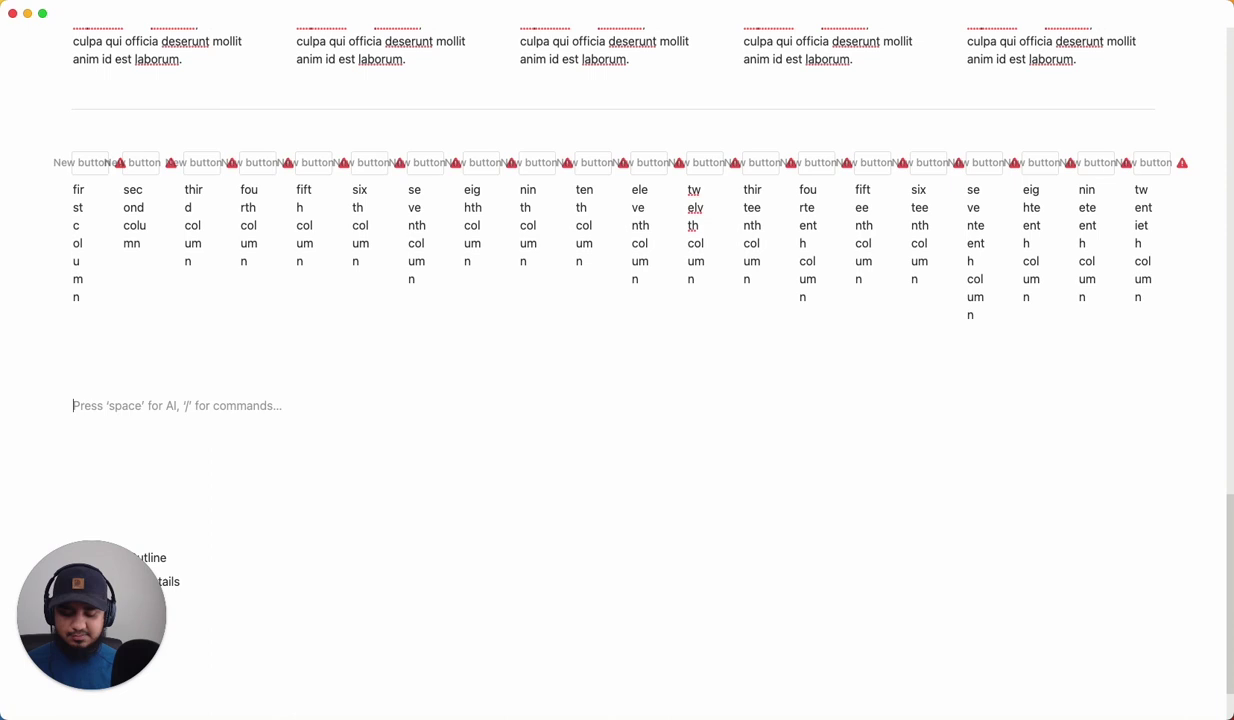
Paste the demonstration paragraph into each of the three new columns
text(This is example text for demonstration purposes, it should not be read out loud. Lorem ipsum dolor sit amet, consectetur adipiscing elit, sed do eiusmod tempor incididunt ut labore et dolore magna aliqua. Ut enim ad minim veniam, quis nostrud exercitation ullamco laboris nisi ut aliquip ex ea commodo consequat. Duis aute irure dolor in reprehenderit in voluptate velit esse cillum dolore eu fugiat nulla pariatur. Excepteur sint occaecat cupidatat non proident, sunt in culpa qui officia deserunt mollit anim id est laborum.)
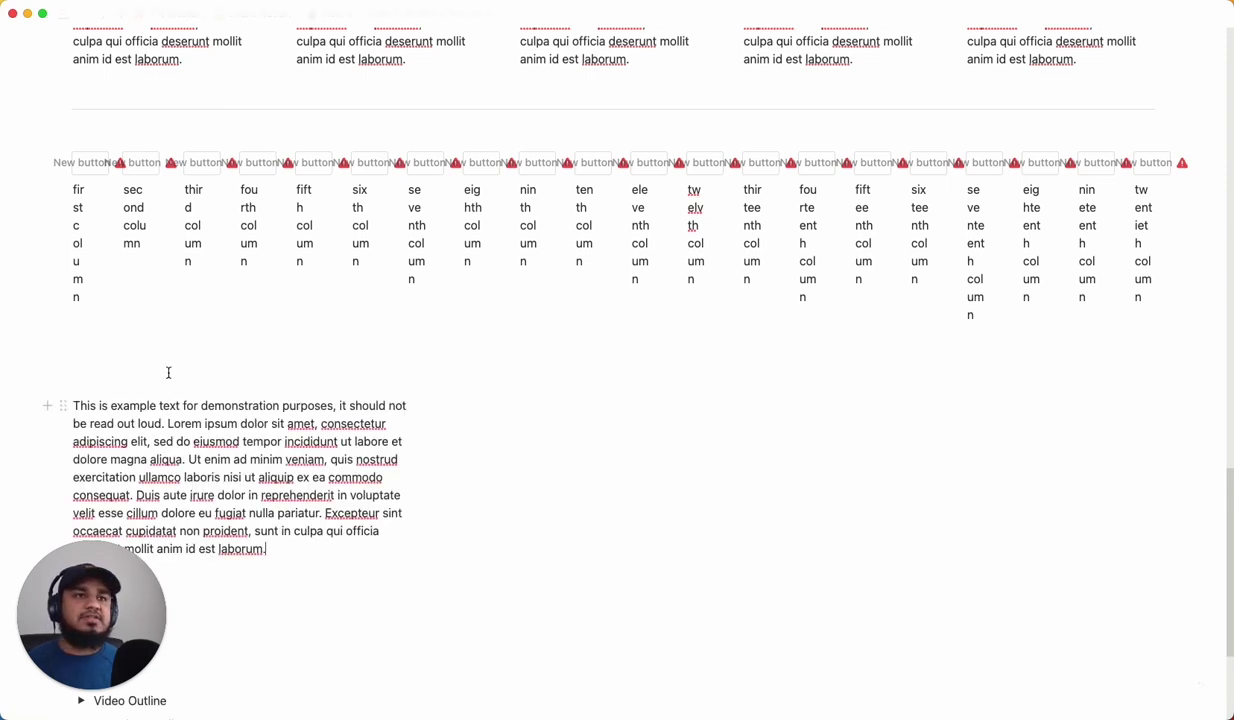
click(497, 406)
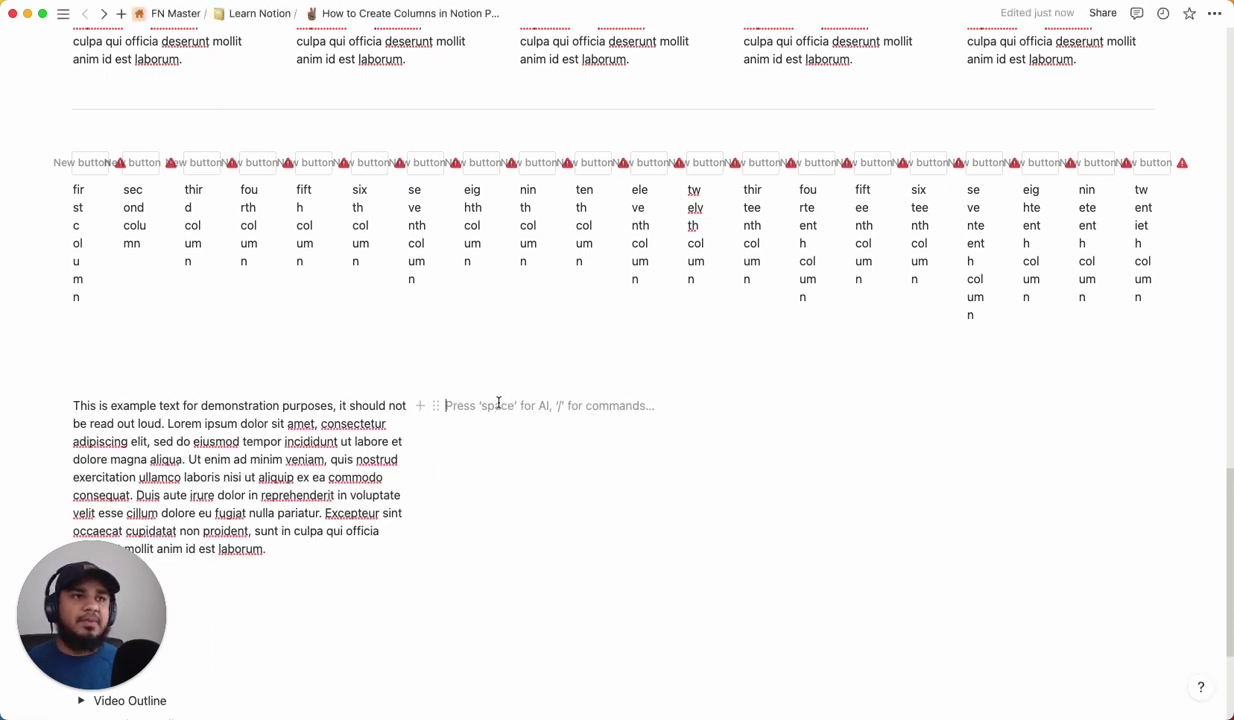
text(This is example text for demonstration purposes, it should not be read out loud. Lorem ipsum dolor sit amet, consectetur adipiscing elit, sed do eiusmod tempor incididunt ut labore et dolore magna aliqua. Ut enim ad minim veniam, quis nostrud exercitation ullamco laboris nisi ut aliquip ex ea commodo consequat. Duis aute irure dolor in reprehenderit in voluptate velit esse cillum dolore eu fugiat nulla pariatur. Excepteur sint occaecat cupidatat non proident, sunt in culpa qui officia deserunt mollit anim id est laborum.)
click(893, 405)
text(This is example text for demonstration purposes, it should not be read out loud. Lorem ipsum dolor sit amet, consectetur adipiscing elit, sed do eiusmod tempor incididunt ut labore et dolore magna aliqua. Ut enim ad minim veniam, quis nostrud exercitation ullamco laboris nisi ut aliquip ex ea commodo consequat. Duis aute irure dolor in reprehenderit in voluptate velit esse cillum dolore eu fugiat nulla pariatur. Excepteur sint occaecat cupidatat non proident, sunt in culpa qui officia deserunt mollit anim id est laborum.)
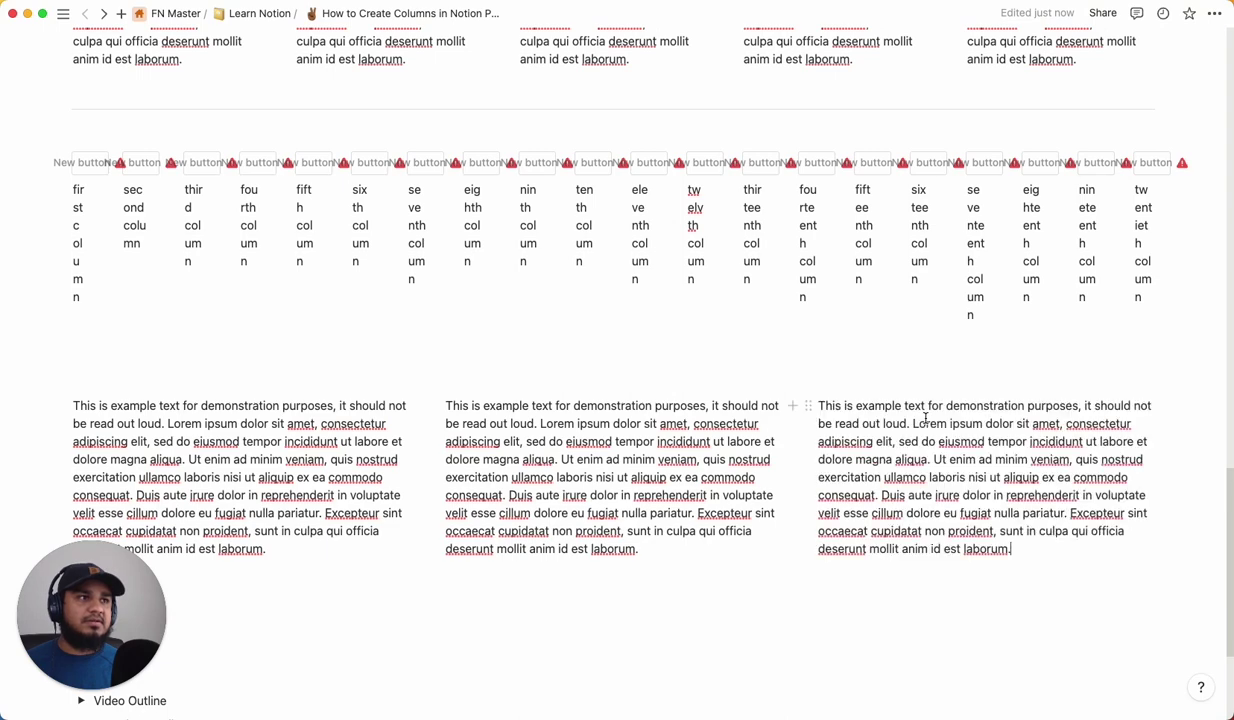
scroll(540, 468, down, 5)
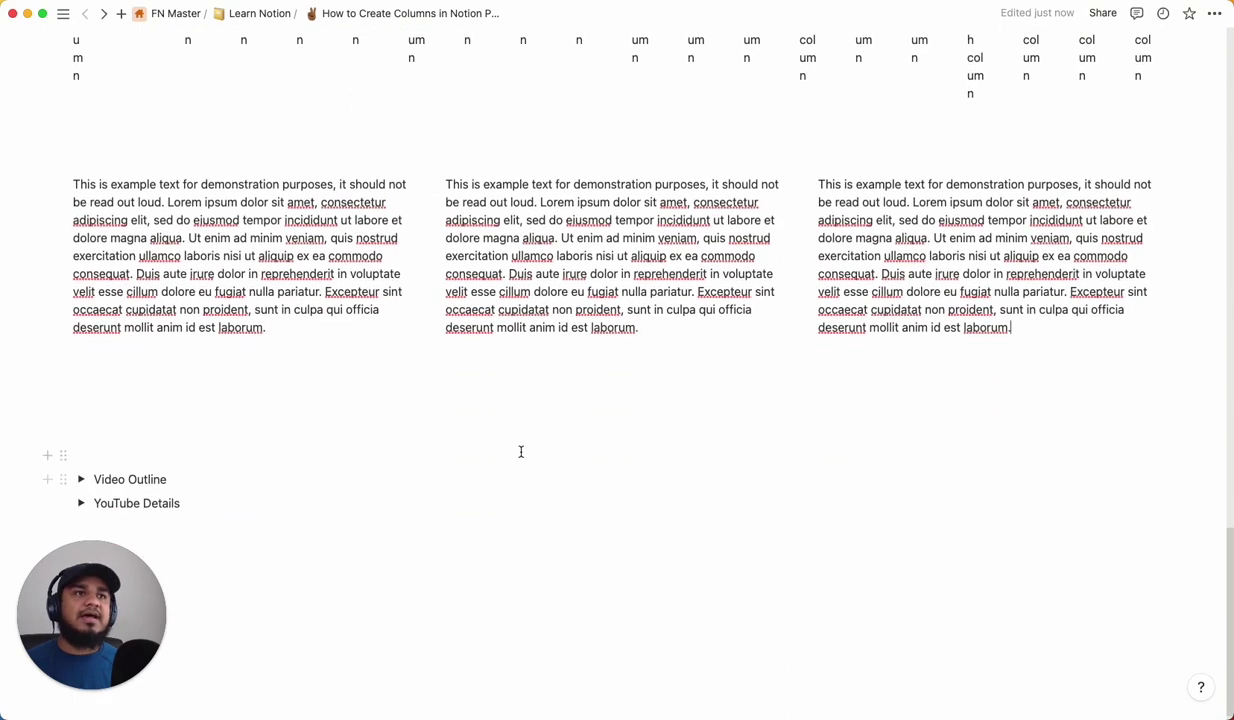
Paste the paragraph as a full-width block below the columns and start a new empty line
click(180, 394)
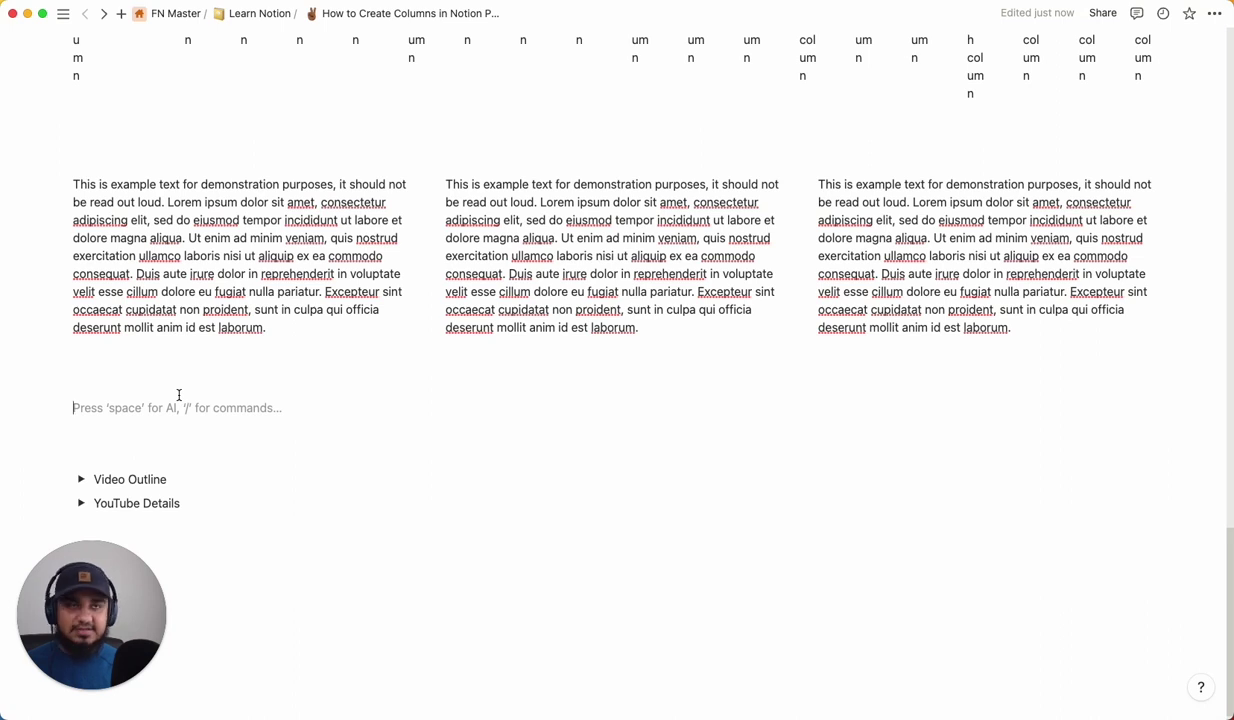
text(This is example text for demonstration purposes, it should not be read out loud. Lorem ipsum dolor sit amet, consectetur adipiscing elit, sed do eiusmod tempor incididunt ut labore et dolore magna aliqua. Ut enim ad minim veniam, quis nostrud exercitation ullamco laboris nisi ut aliquip ex ea commodo consequat. Duis aute irure dolor in reprehenderit in voluptate velit esse cillum dolore eu fugiat nulla pariatur. Excepteur sint occaecat cupidatat non proident, sunt in culpa qui officia deserunt mollit anim id est laborum.)
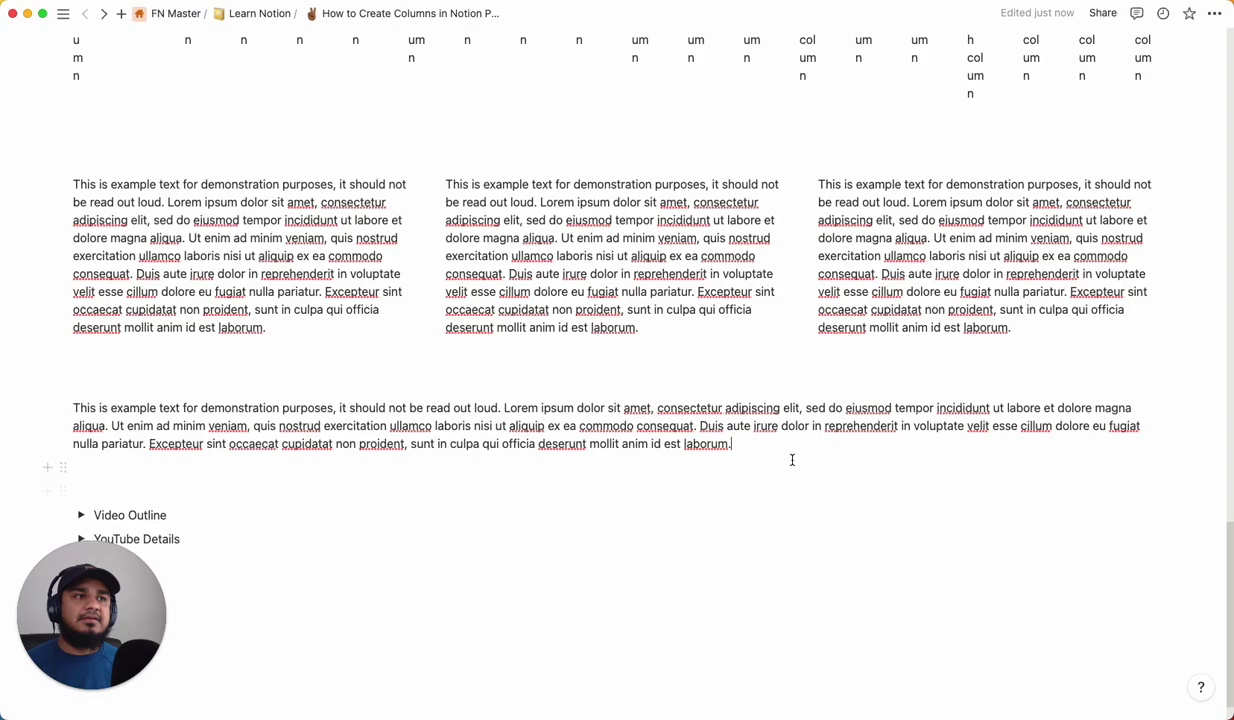
key(Return)
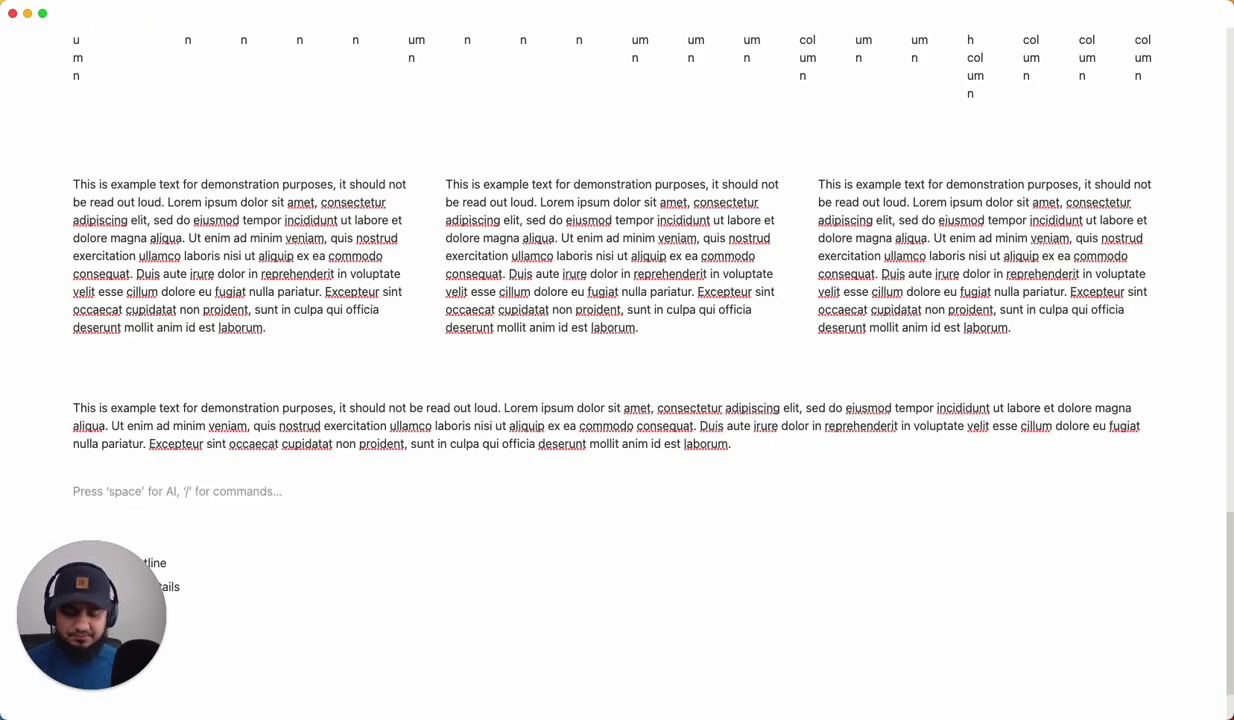
Paste a second copy of the paragraph and drag it beside the first to form two columns
text(This is example text for demonstration purposes, it should not be read out loud. Lorem ipsum dolor sit amet, consectetur adipiscing elit, sed do eiusmod tempor incididunt ut labore et dolore magna aliqua. Ut enim ad minim veniam, quis nostrud exercitation ullamco laboris nisi ut aliquip ex ea commodo consequat. Duis aute irure dolor in reprehenderit in voluptate velit esse cillum dolore eu fugiat nulla pariatur. Excepteur sint occaecat cupidatat non proident, sunt in culpa qui officia deserunt mollit anim id est laborum.)
scroll(617, 350, up, 10)
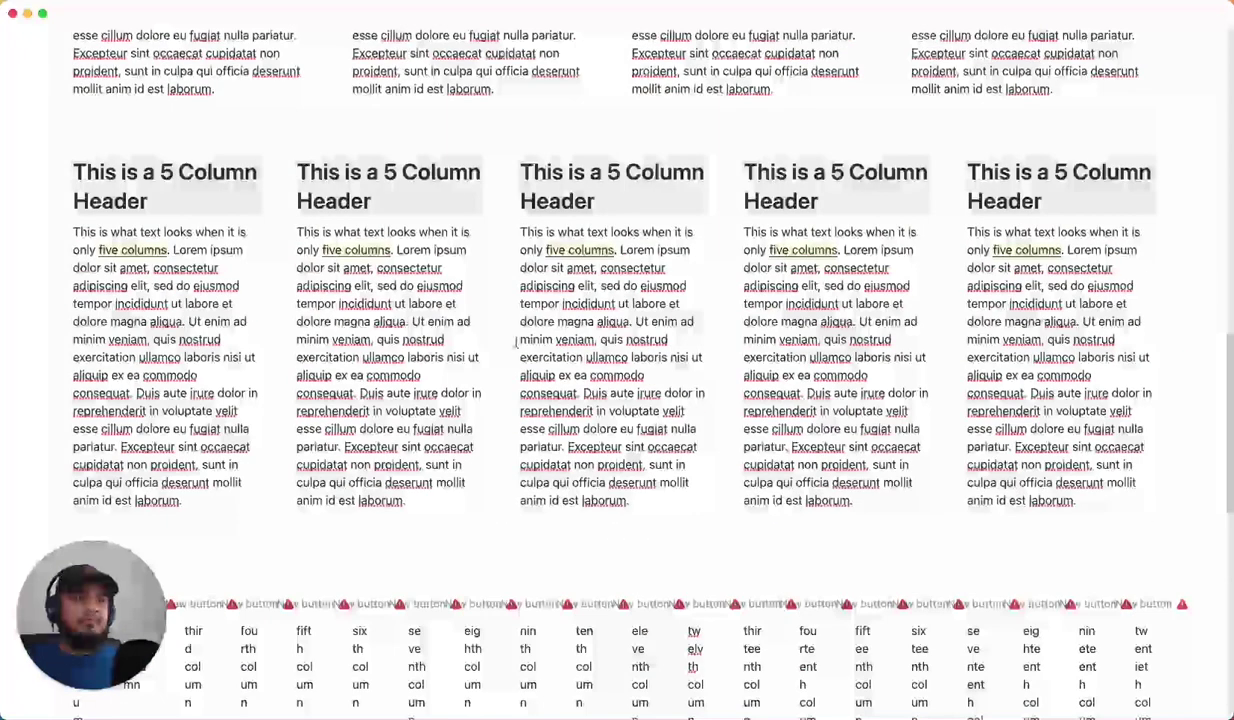
scroll(516, 343, down, 10)
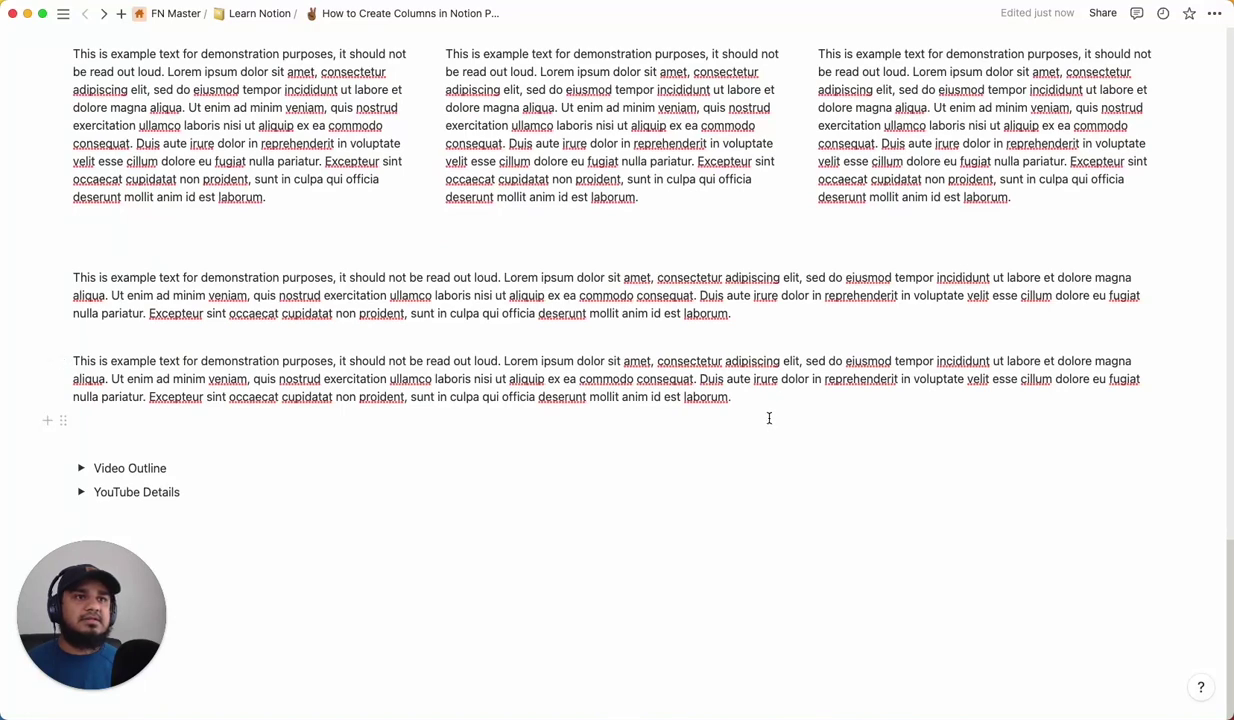
drag(62, 361, 60, 298)
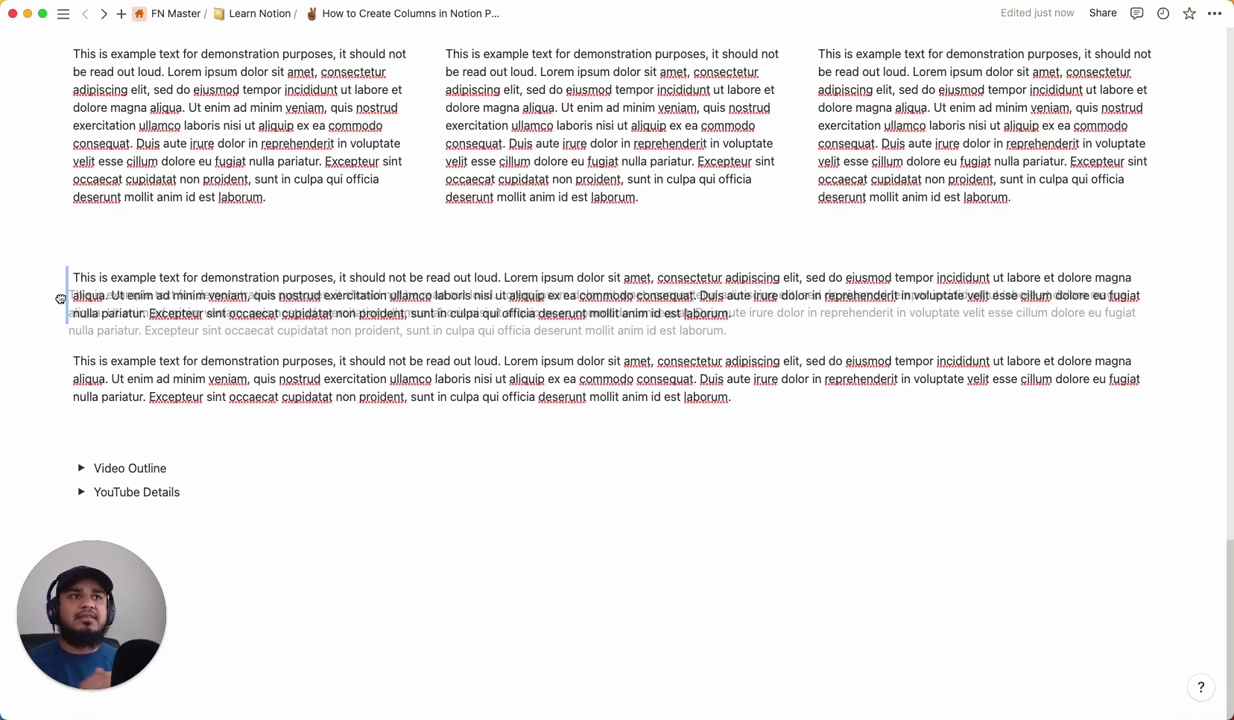
drag(60, 298, 60, 297)
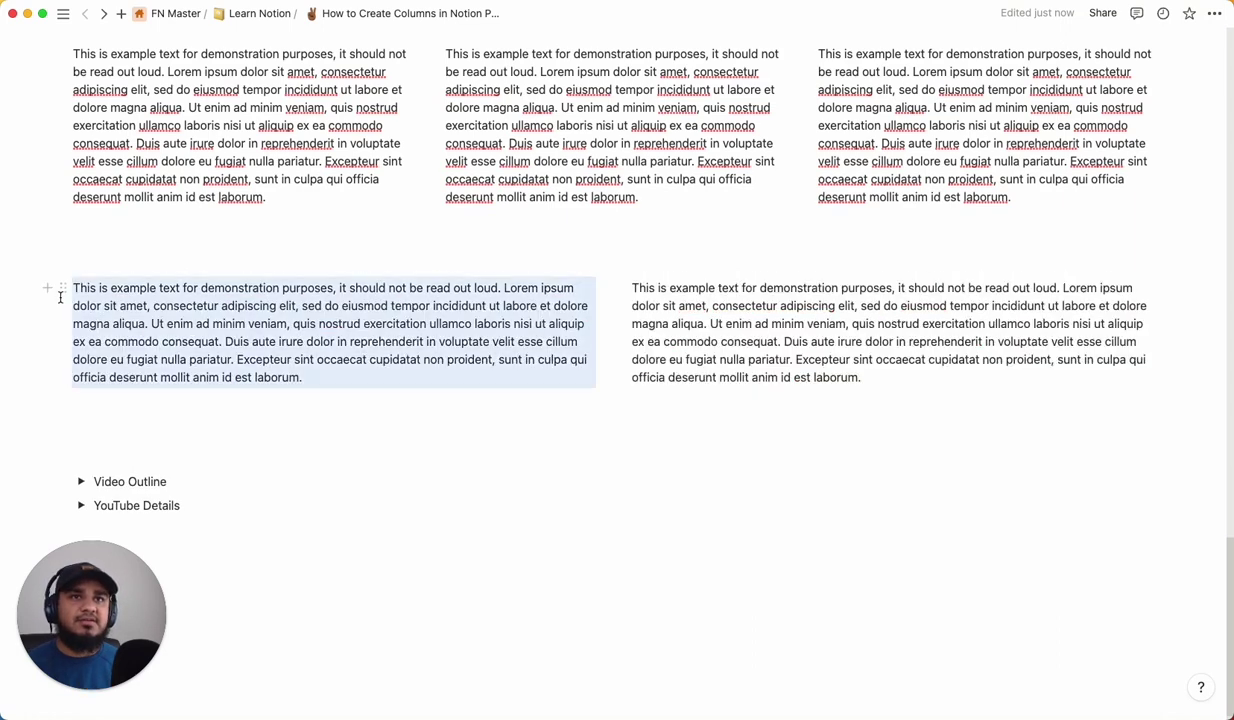
click(350, 420)
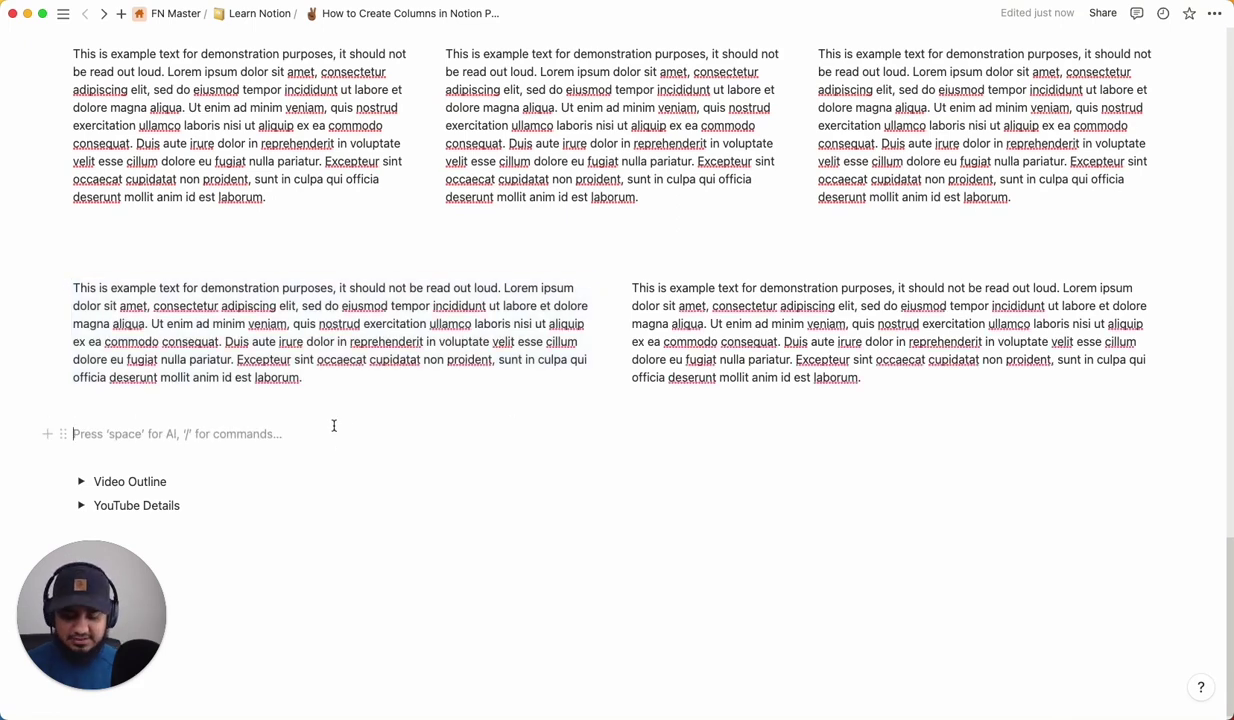
Paste another paragraph copy and drop it into the second row as its third column
text(This is example text for demonstration purposes, it should not be read out loud. Lorem ipsum dolor sit amet, consectetur adipiscing elit, sed do eiusmod tempor incididunt ut labore et dolore magna aliqua. Ut enim ad minim veniam, quis nostrud exercitation ullamco laboris nisi ut aliquip ex ea commodo consequat. Duis aute irure dolor in reprehenderit in voluptate velit esse cillum dolore eu fugiat nulla pariatur. Excepteur sint occaecat cupidatat non proident, sunt in culpa qui officia deserunt mollit anim id est laborum.)
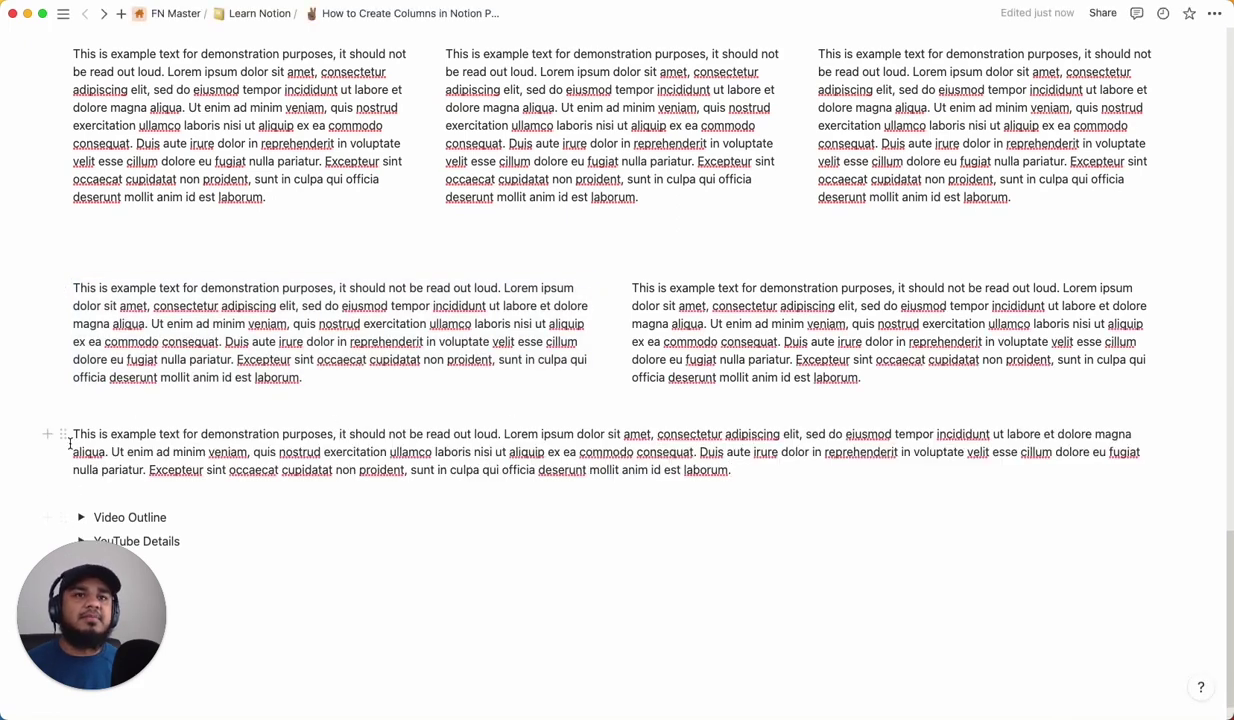
drag(60, 433, 1170, 302)
scroll(311, 584, up, 2)
click(311, 584)
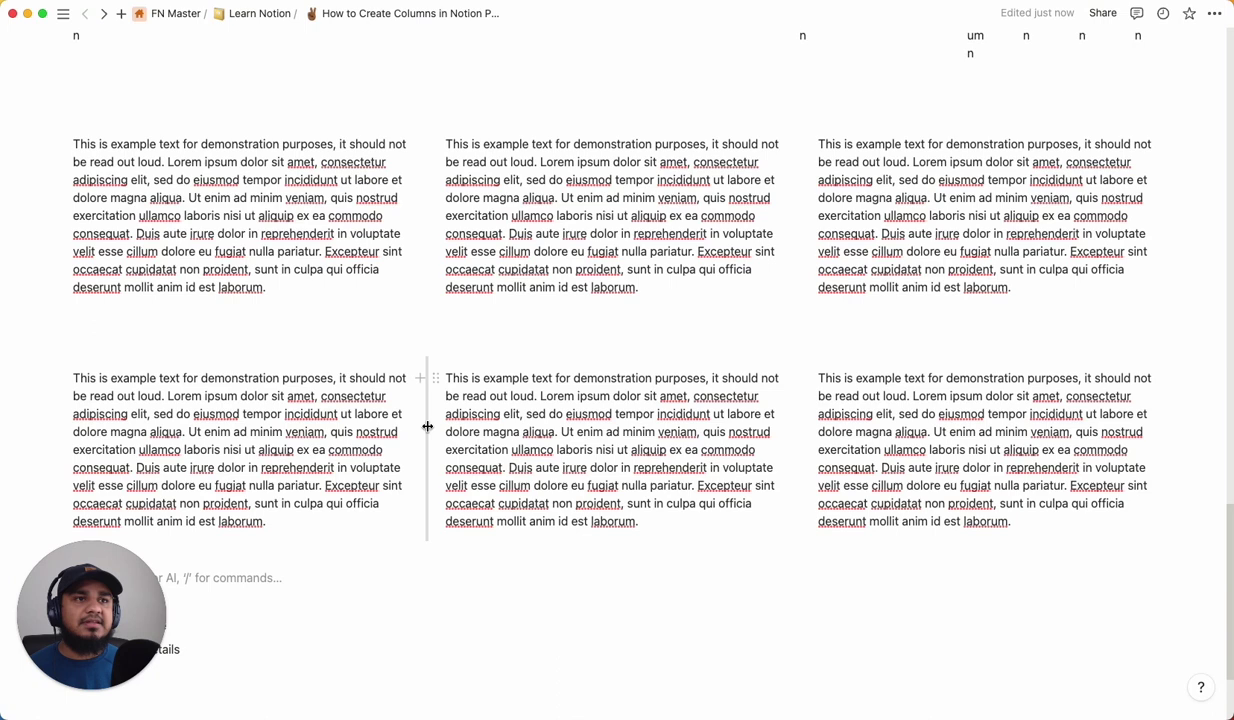
Trim the lower row's middle column to one sentence and narrow it, widening the outer columns
mouse_move(427, 426)
mouse_down()
mouse_move(388, 426)
mouse_move(427, 426)
mouse_up()
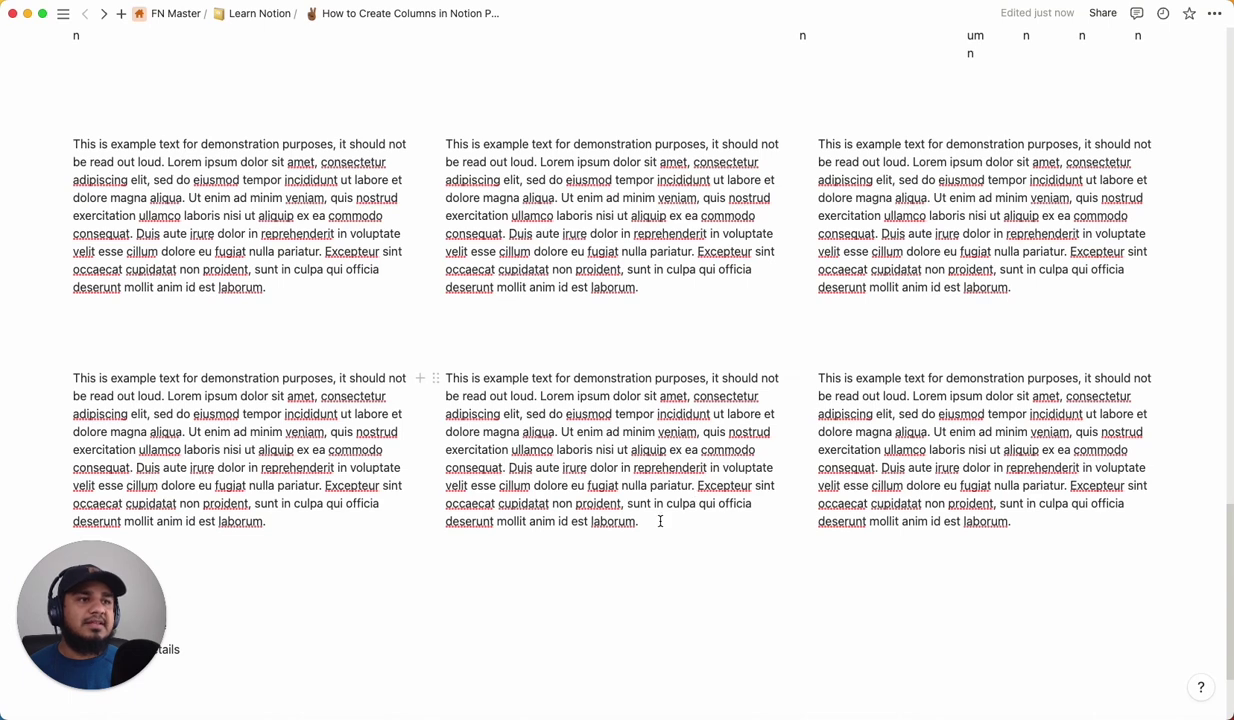
drag(660, 521, 538, 392)
key(BackSpace)
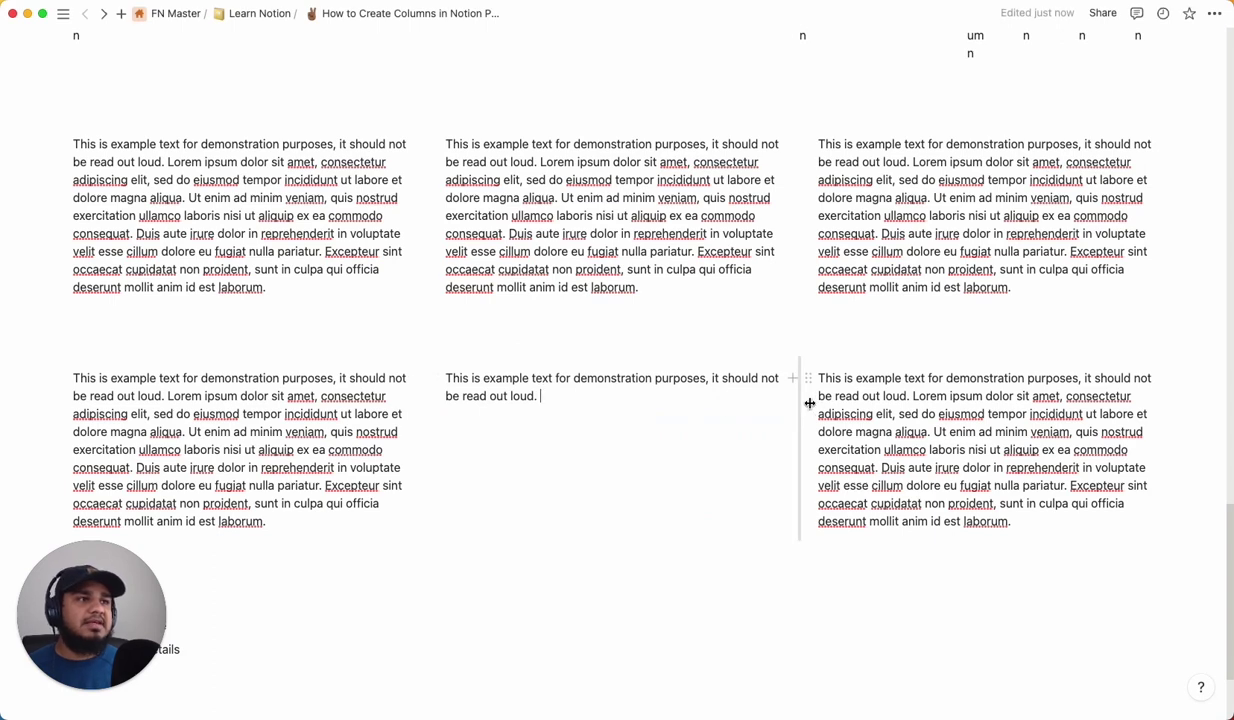
drag(783, 390, 666, 399)
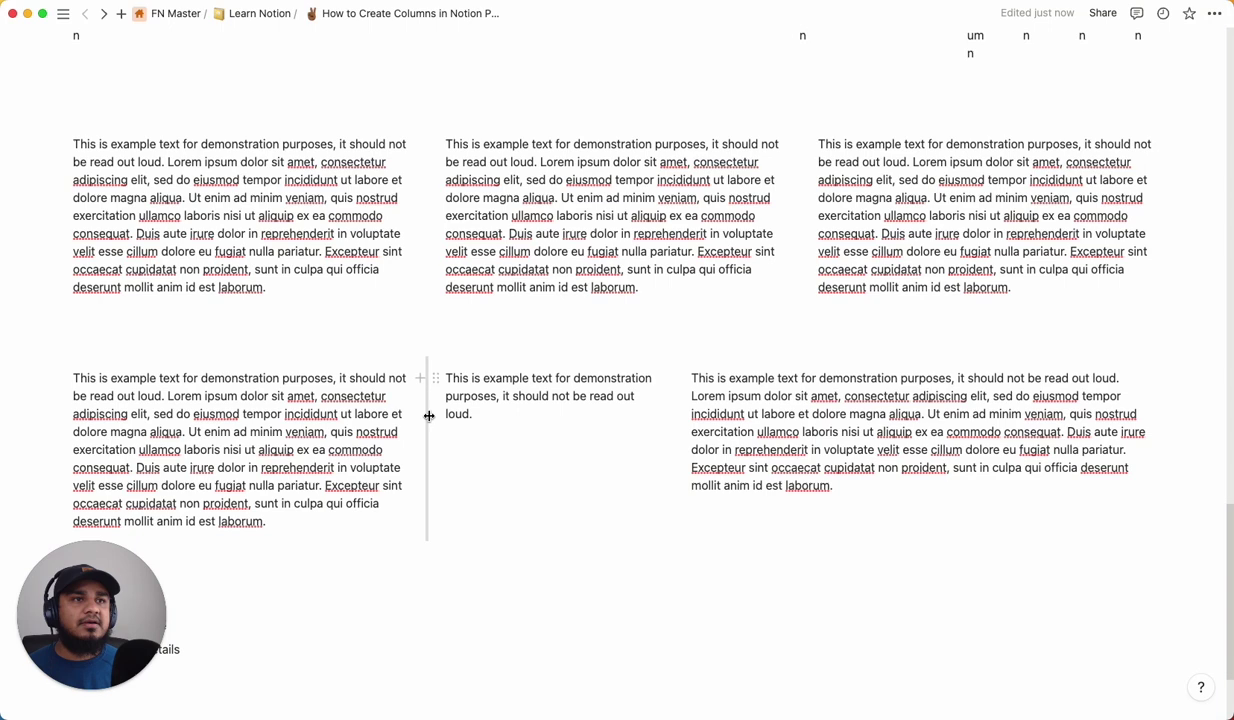
drag(427, 413, 498, 411)
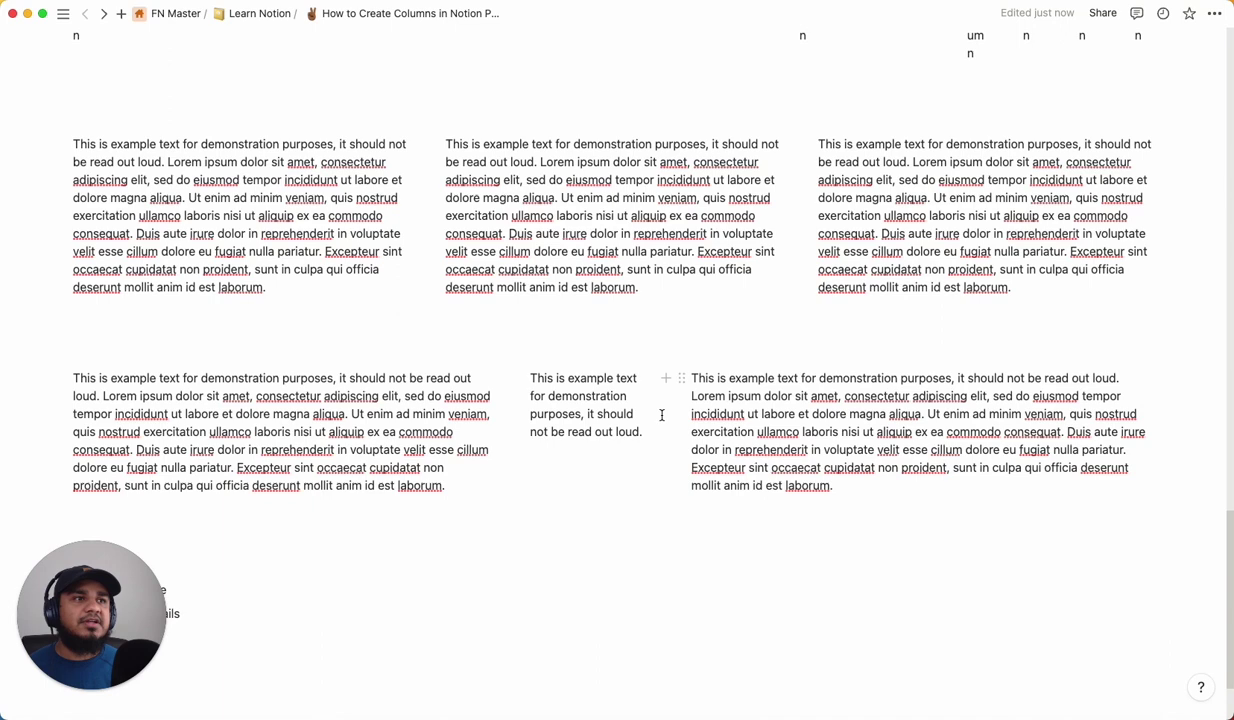
Narrow the eleventh column of the twenty-column row and widen the 5-column row's third column
scroll(652, 231, up, 5)
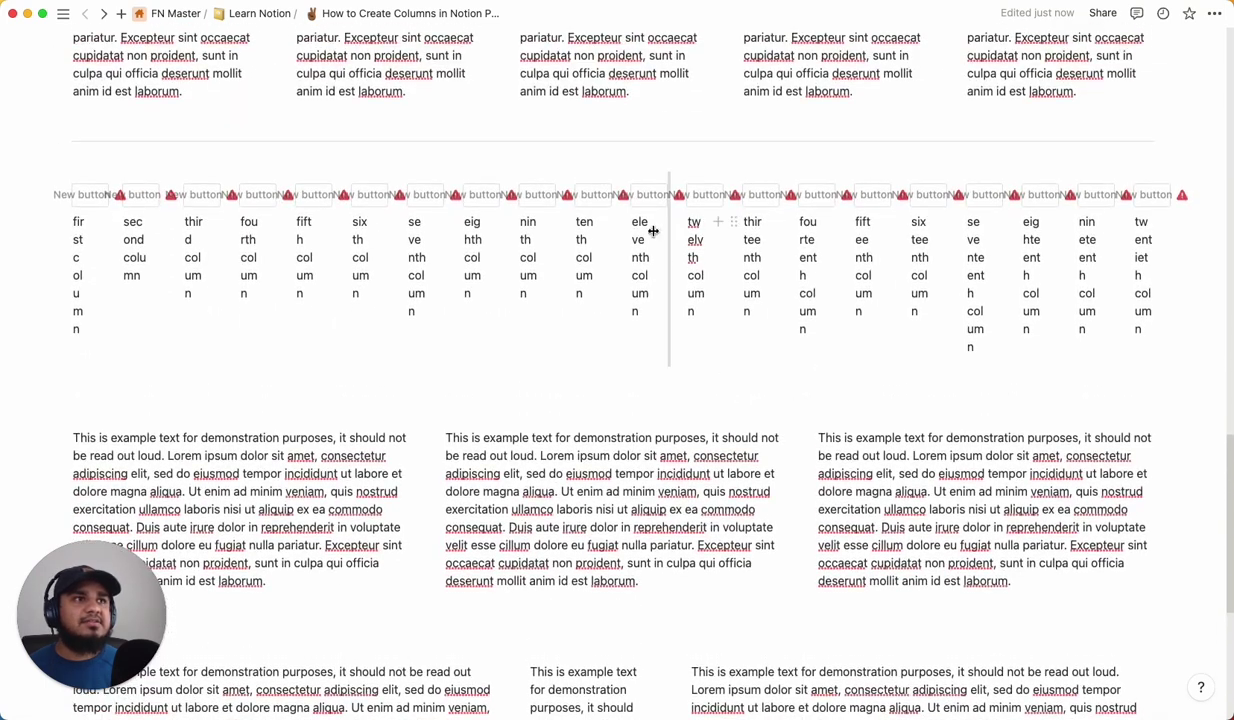
drag(652, 231, 722, 248)
scroll(722, 248, up, 10)
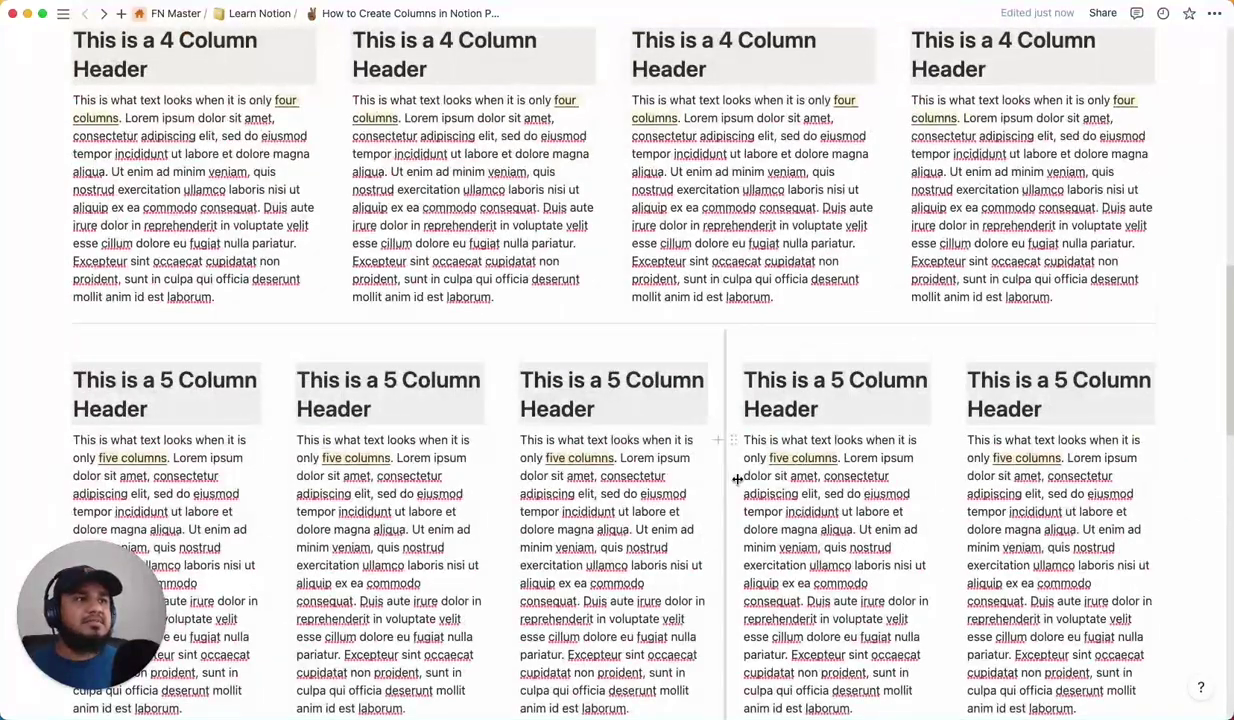
drag(737, 470, 760, 461)
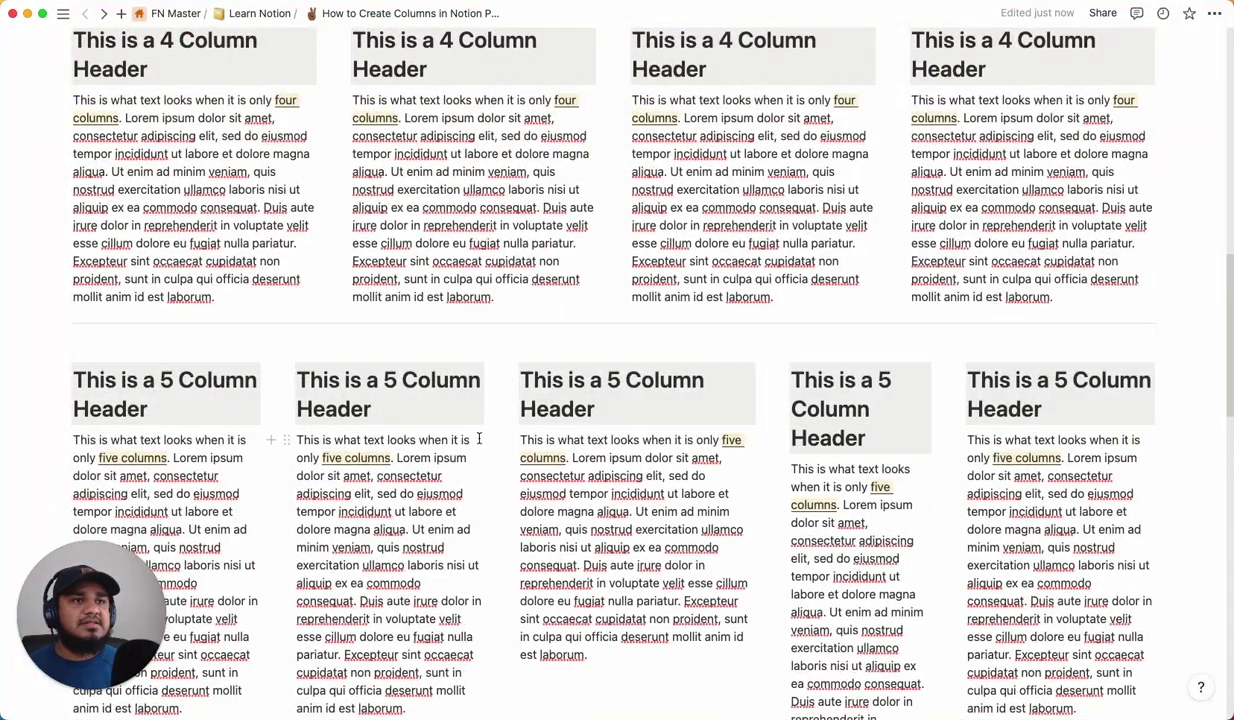
drag(489, 448, 458, 448)
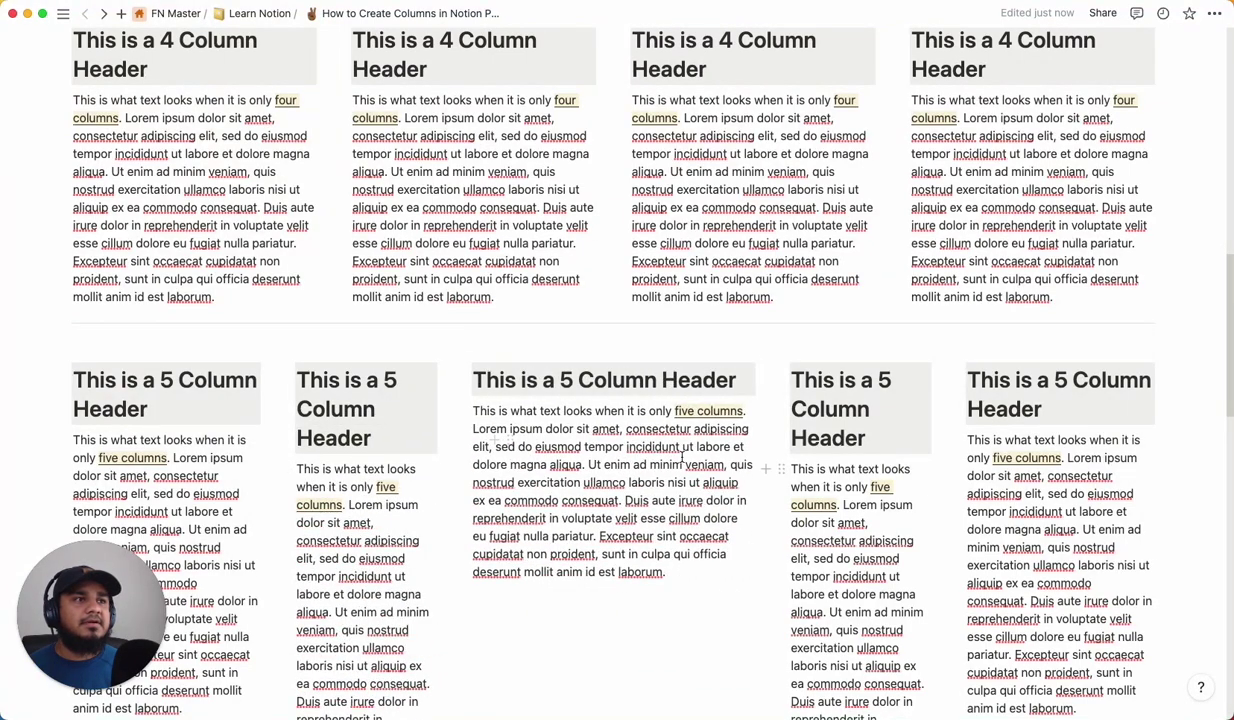
scroll(682, 457, up, 5)
scroll(640, 490, up, 5)
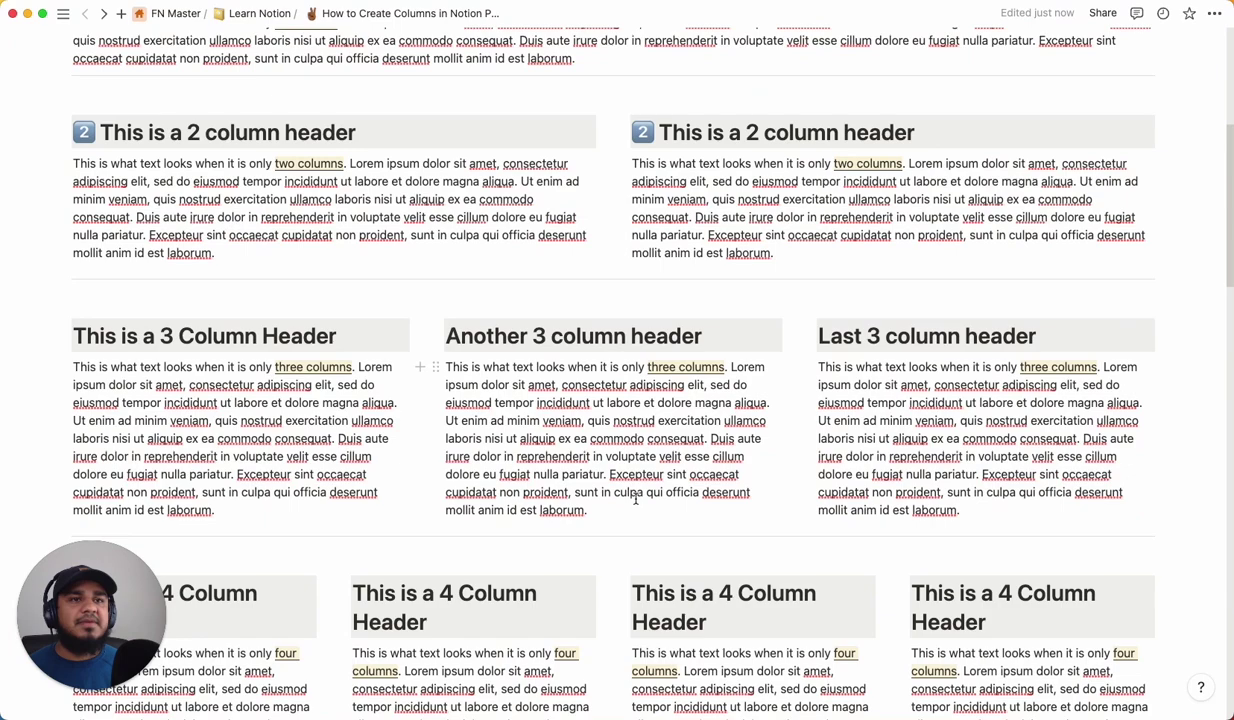
scroll(635, 500, down, 15)
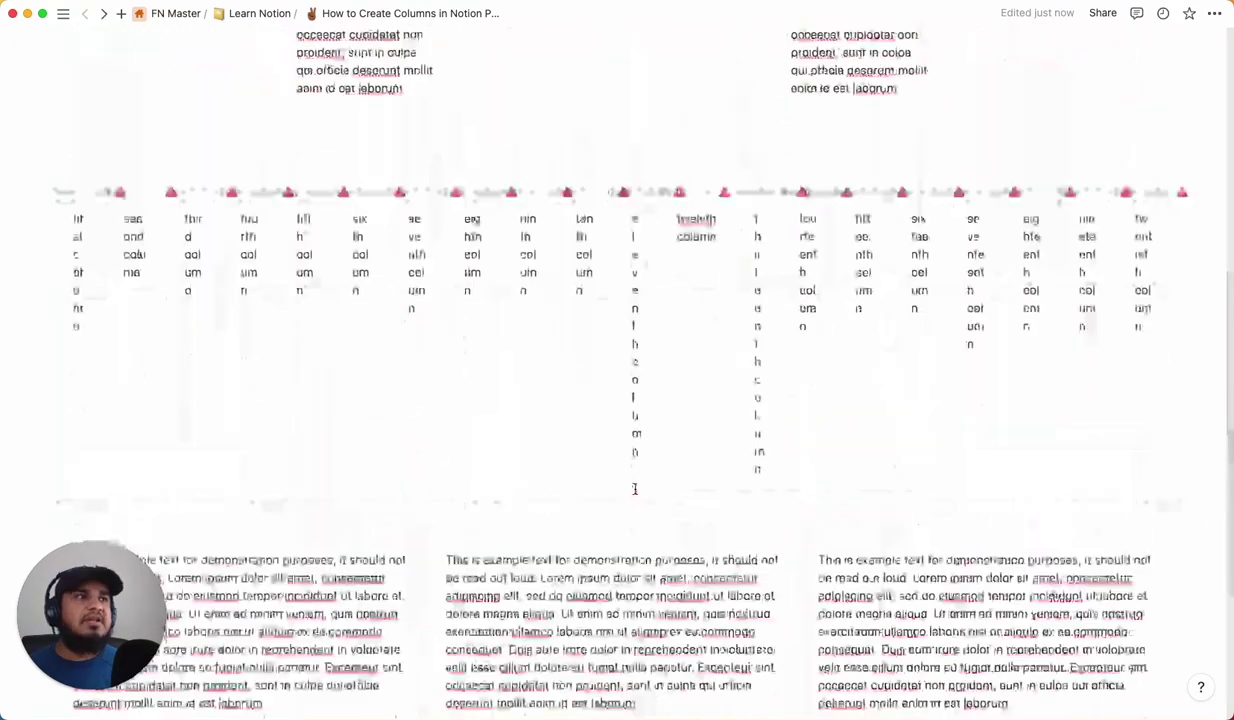
Pull the one-sentence block out of the lower row and drop it into the top row as a column
scroll(660, 485, down, 8)
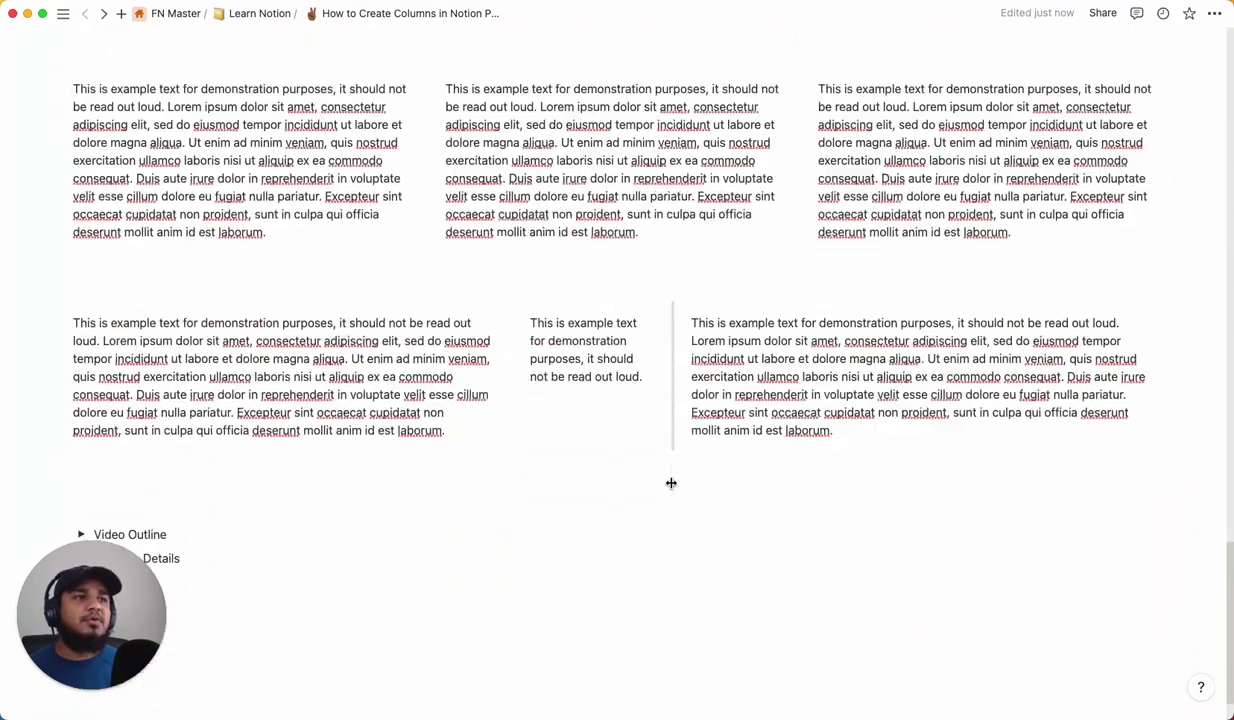
scroll(671, 480, down, 2)
scroll(672, 474, up, 1)
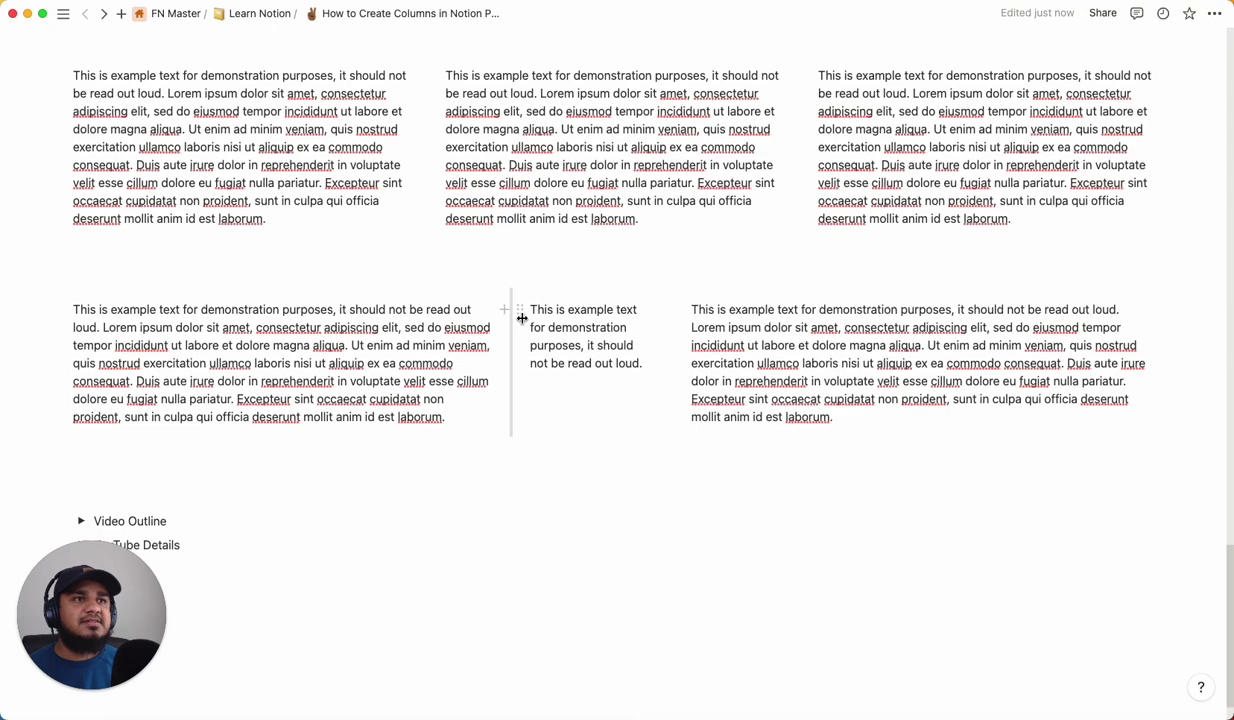
drag(521, 311, 524, 440)
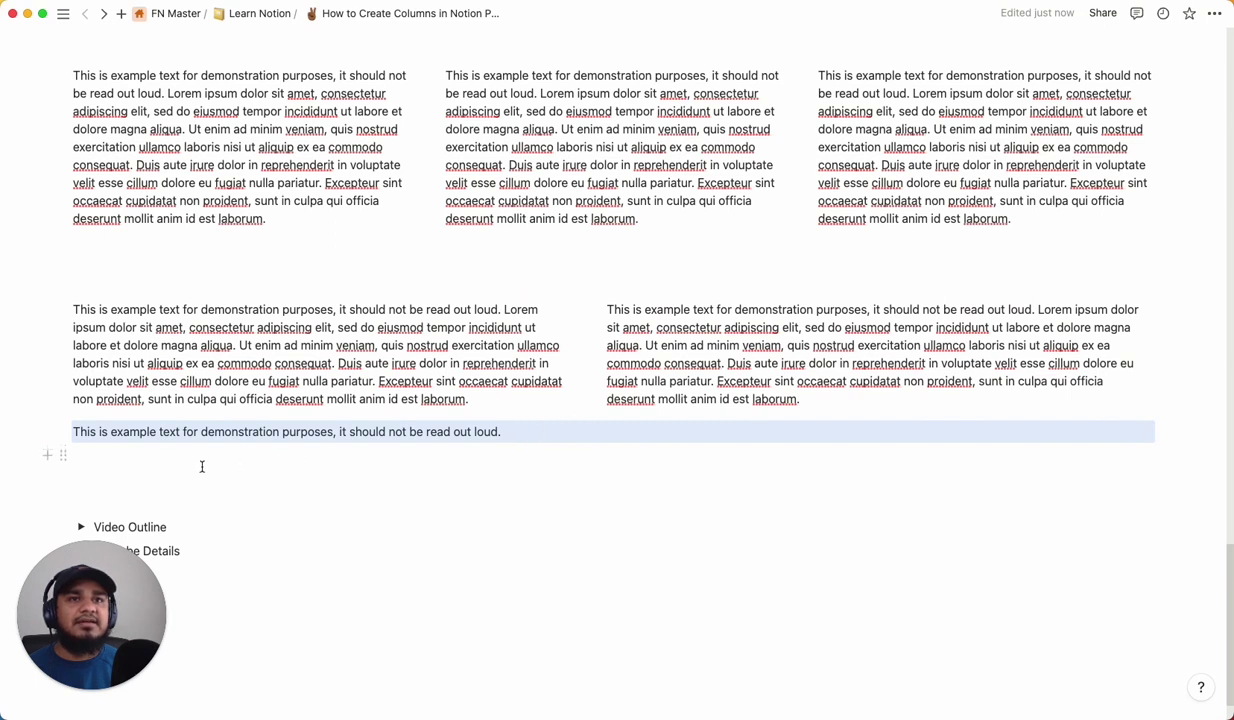
drag(61, 431, 68, 480)
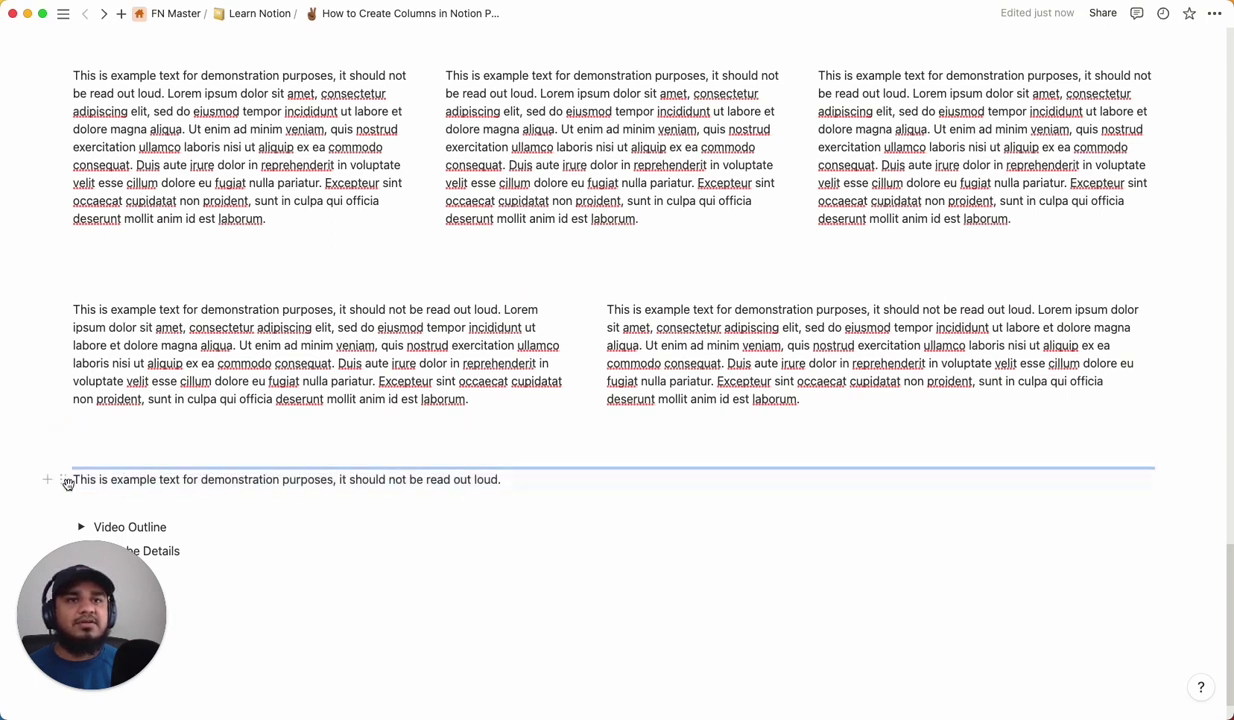
drag(67, 483, 421, 100)
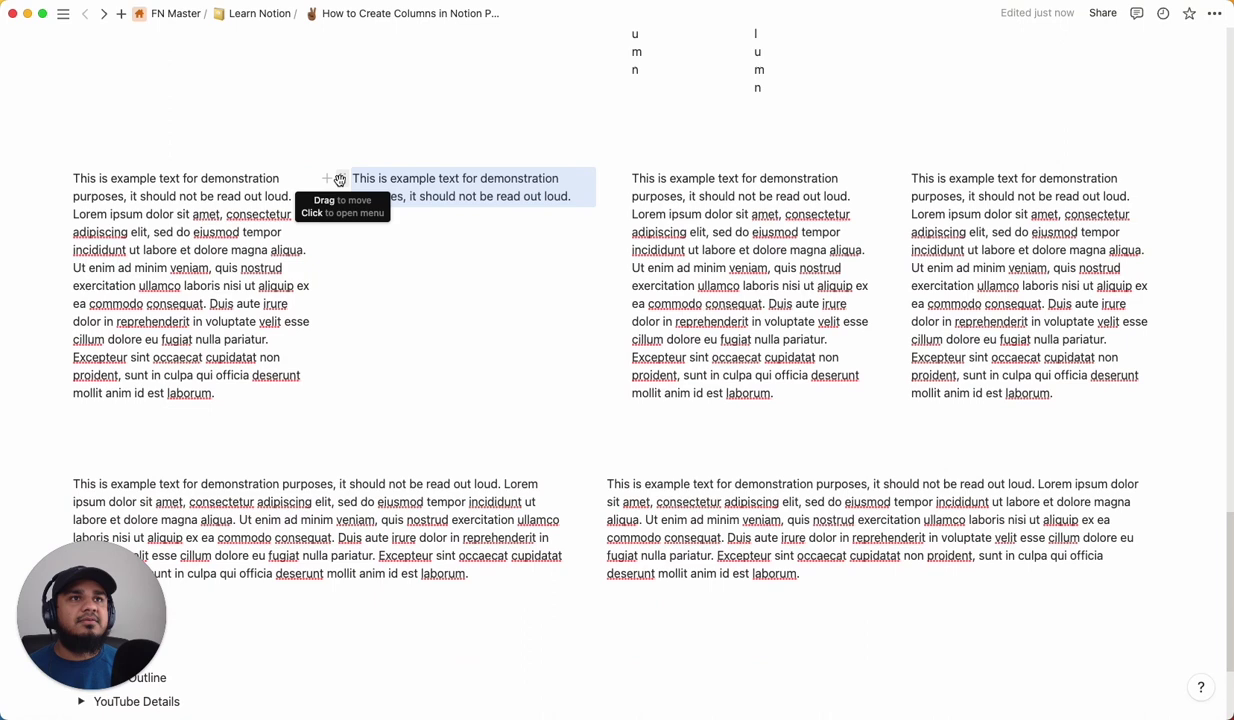
Move the sentence block below the bottom row and delete the lower row's right-column block
drag(340, 179, 388, 625)
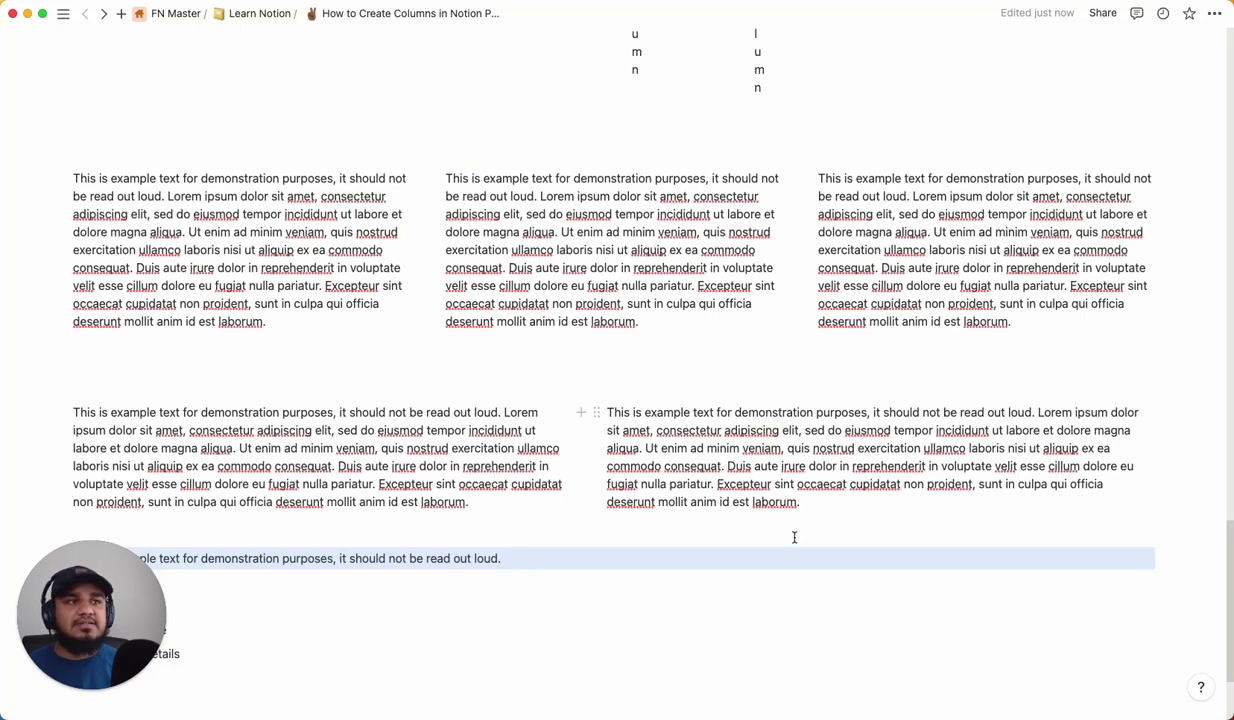
click(595, 411)
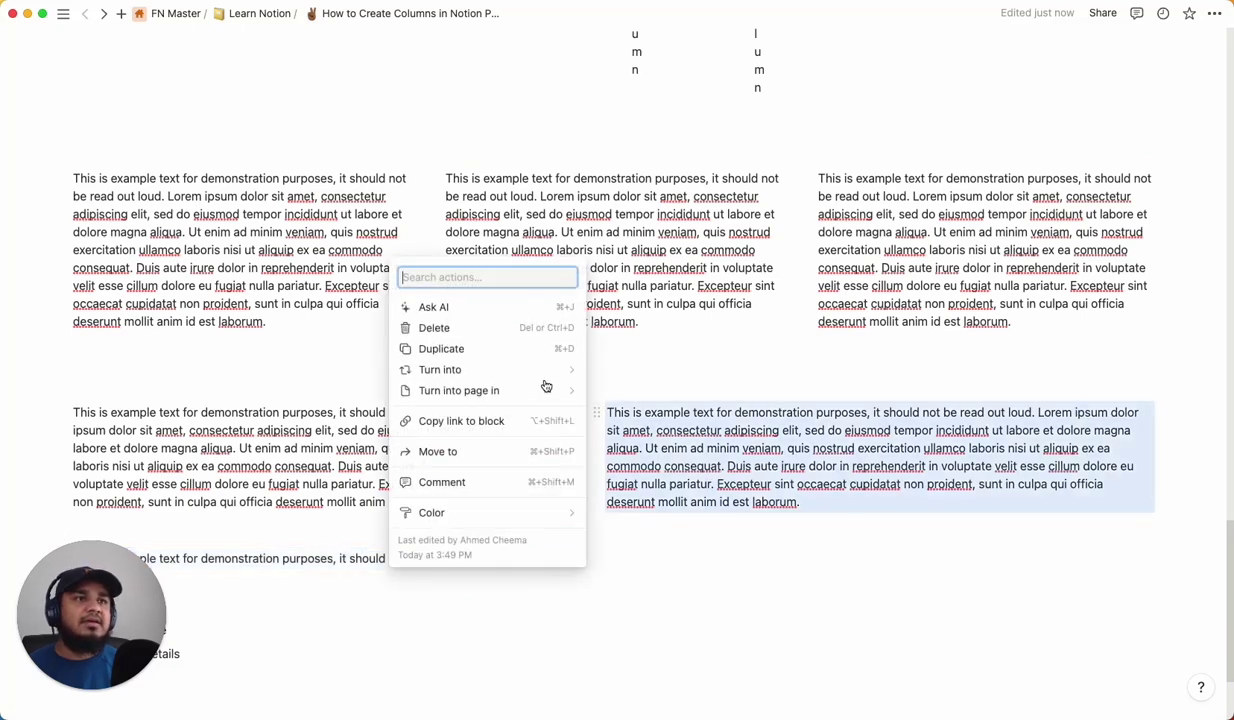
click(491, 337)
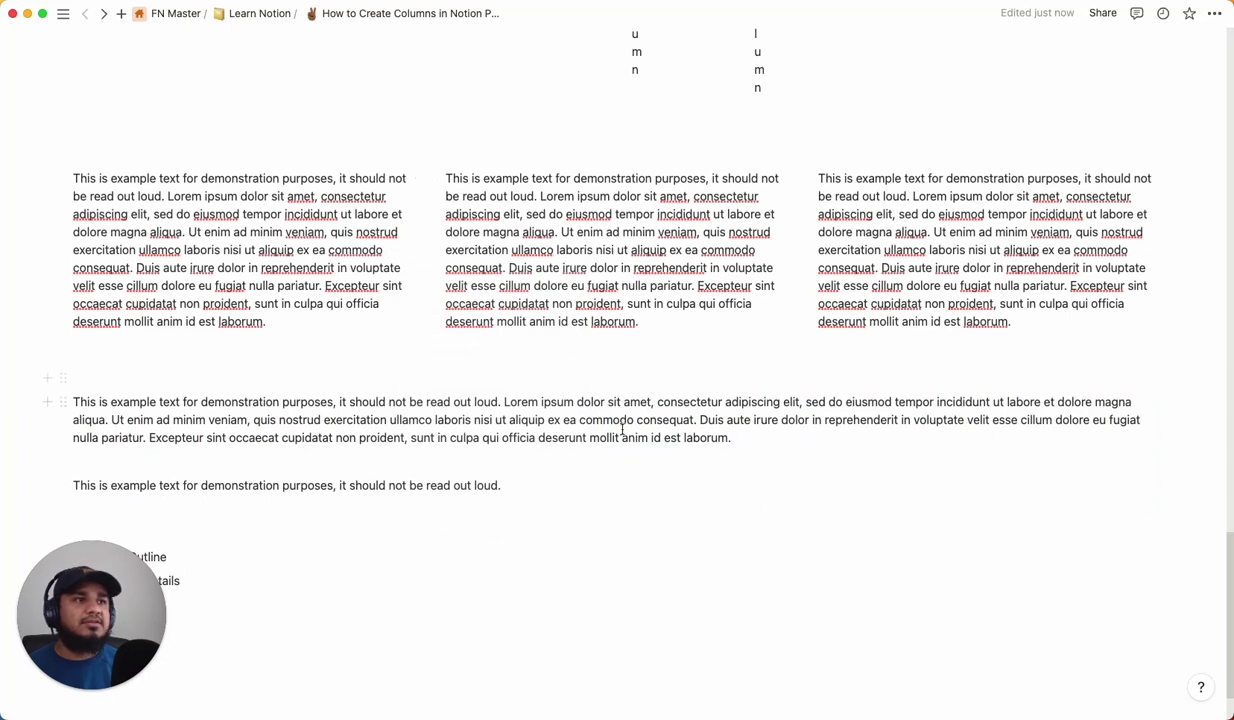
click(432, 437)
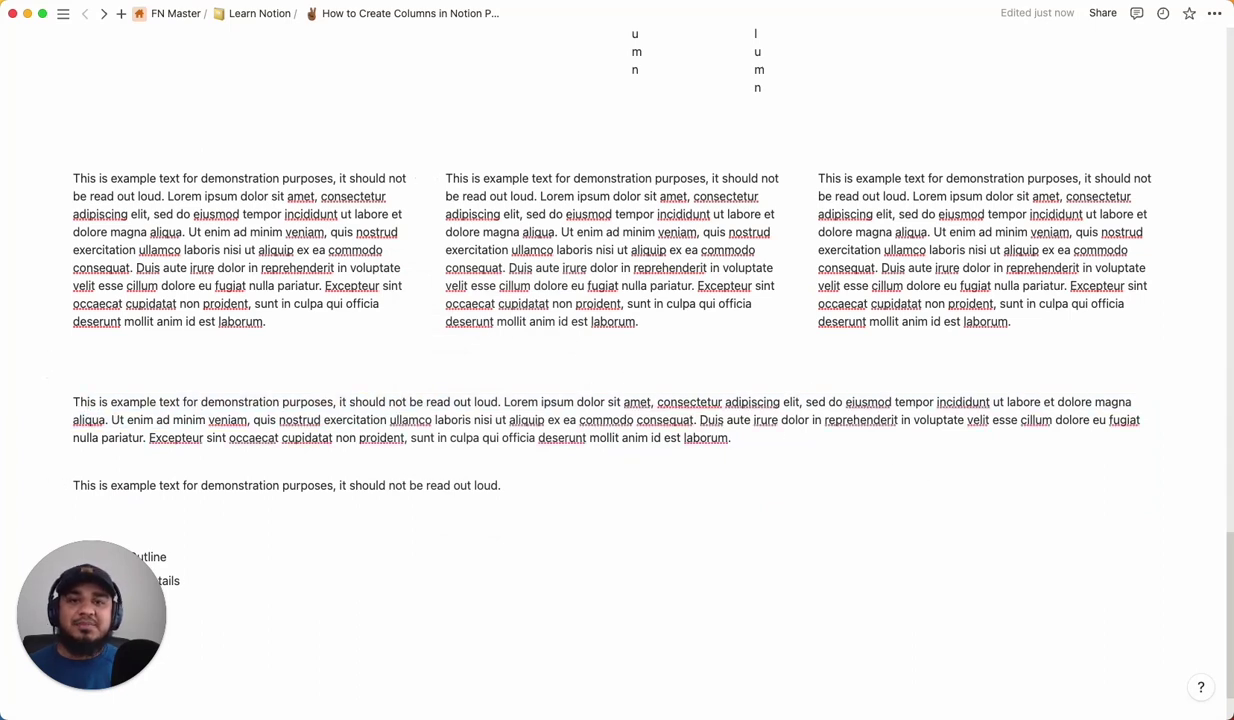